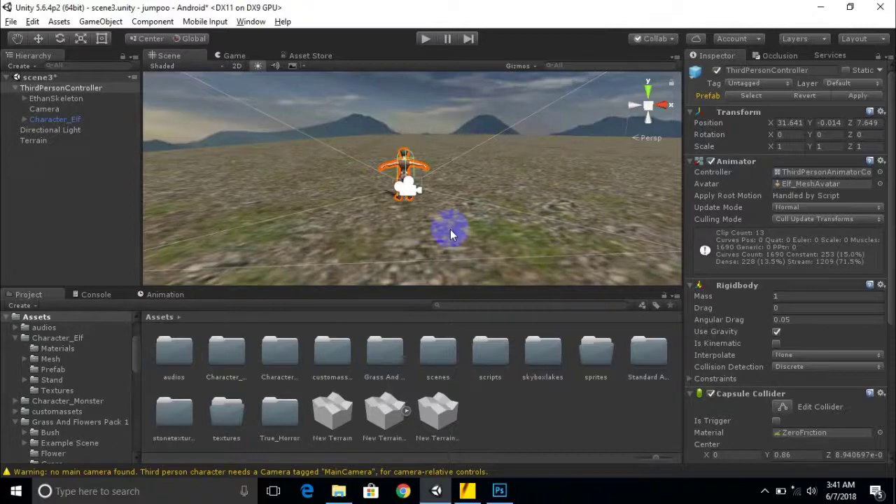
# - Add a UI canvas as a child of ThirdPersonController in the scene hierarchy
pyautogui.rightClick(67, 173)
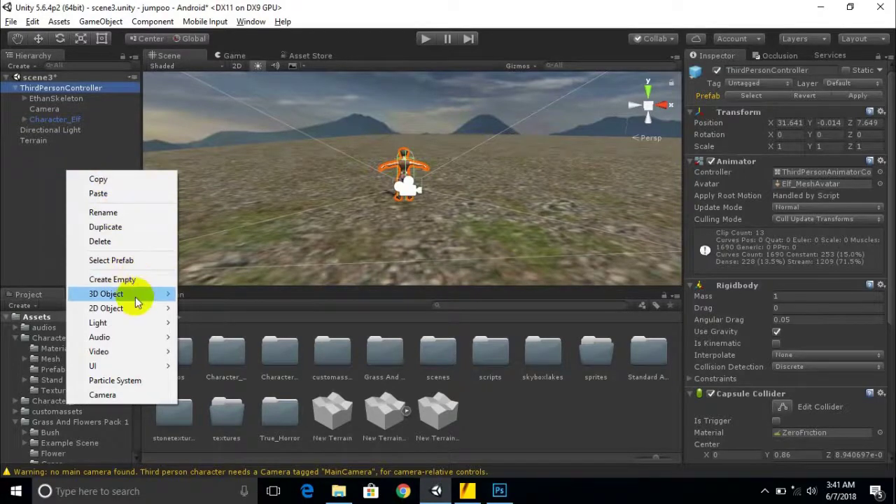
pyautogui.moveTo(137, 301)
pyautogui.moveTo(143, 365)
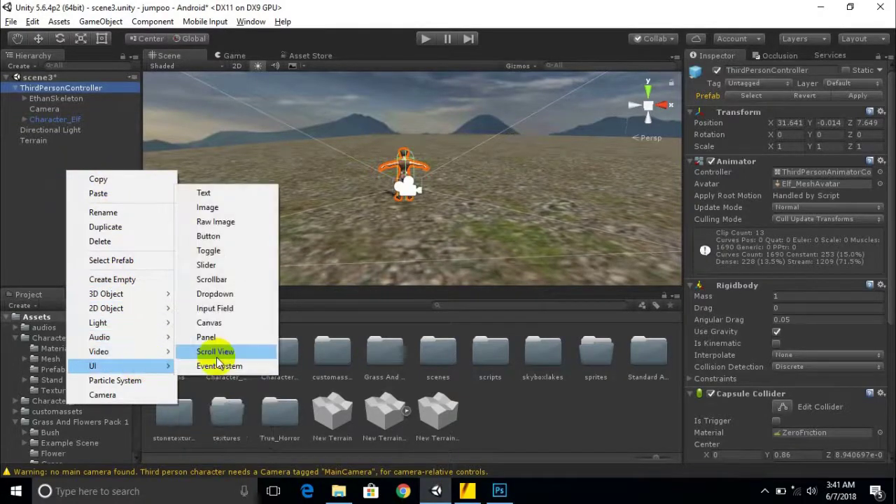
pyautogui.click(228, 322)
# - Add a UI button as a child of the canvas
pyautogui.click(59, 131)
pyautogui.rightClick(60, 131)
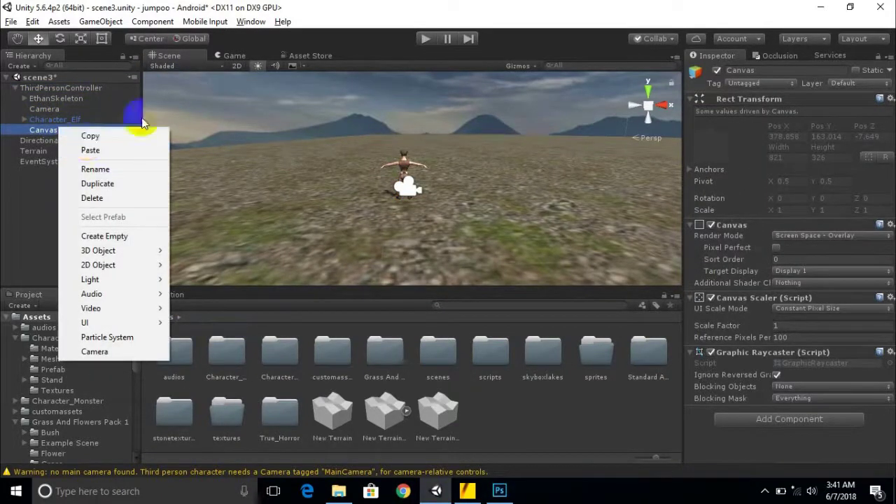
pyautogui.moveTo(140, 323)
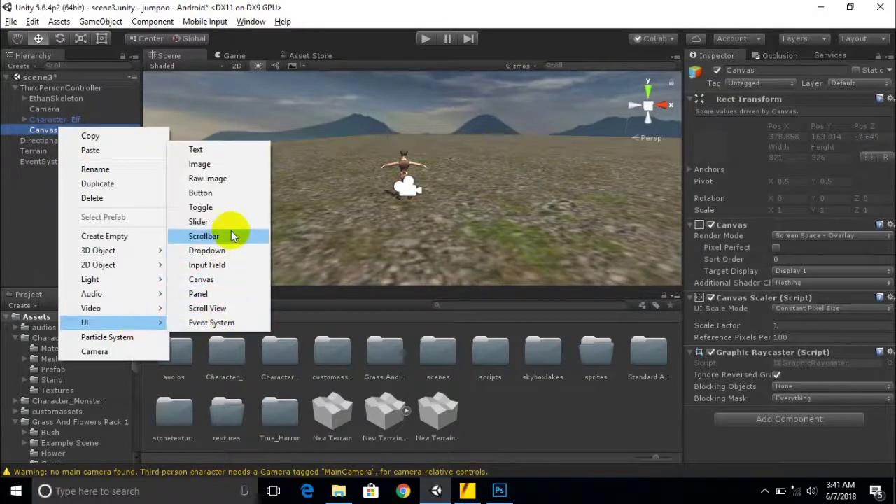
pyautogui.click(223, 193)
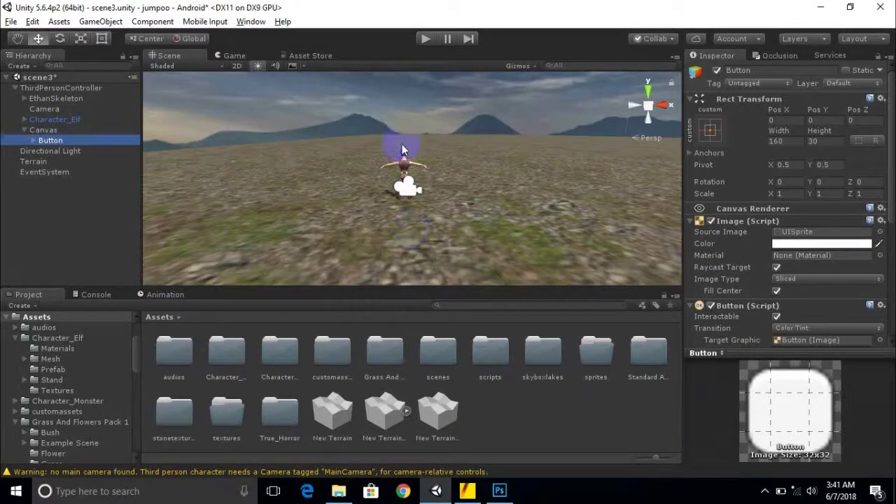
# - Run the game, try out the on-screen button several times, and stop play mode
pyautogui.click(426, 39)
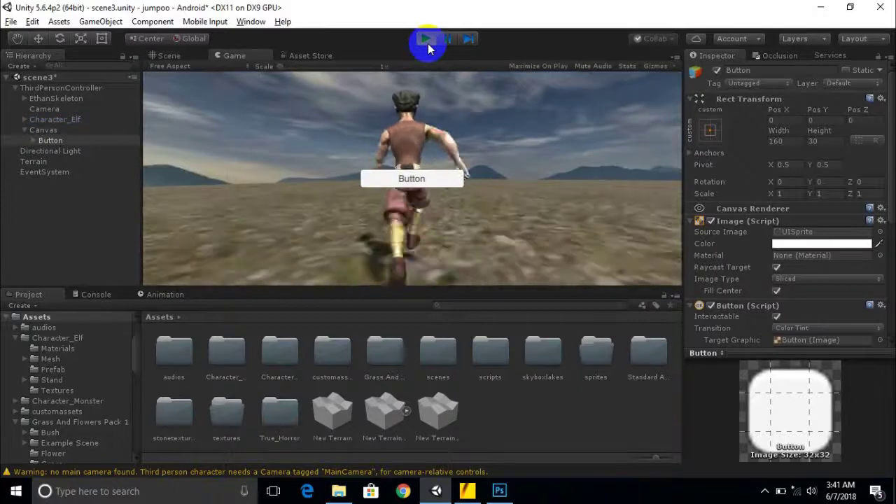
pyautogui.click(409, 179)
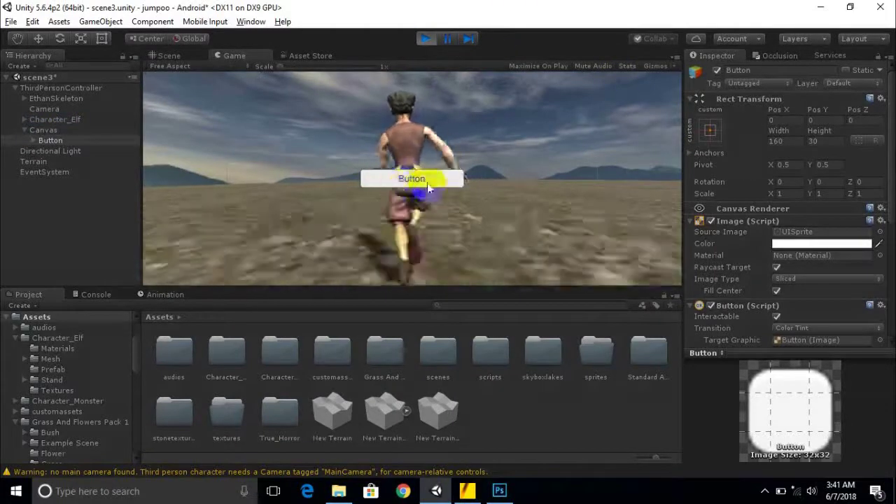
pyautogui.click(403, 185)
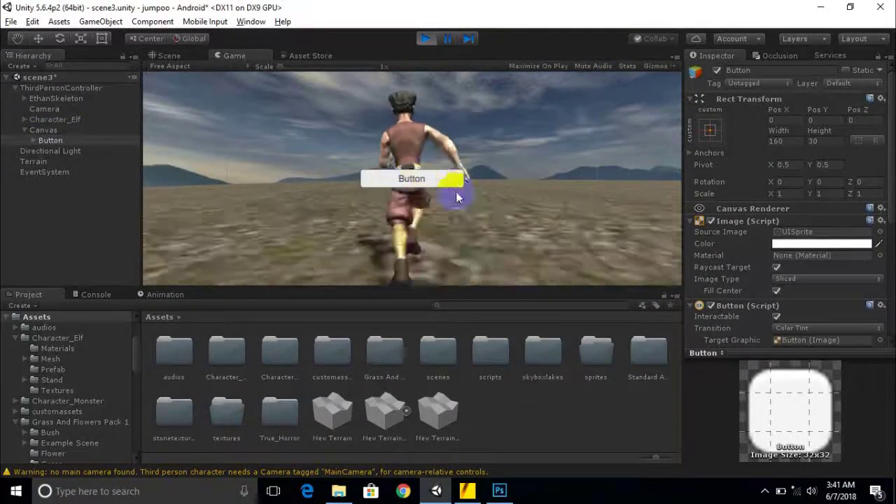
pyautogui.click(423, 180)
pyautogui.click(444, 172)
pyautogui.click(421, 180)
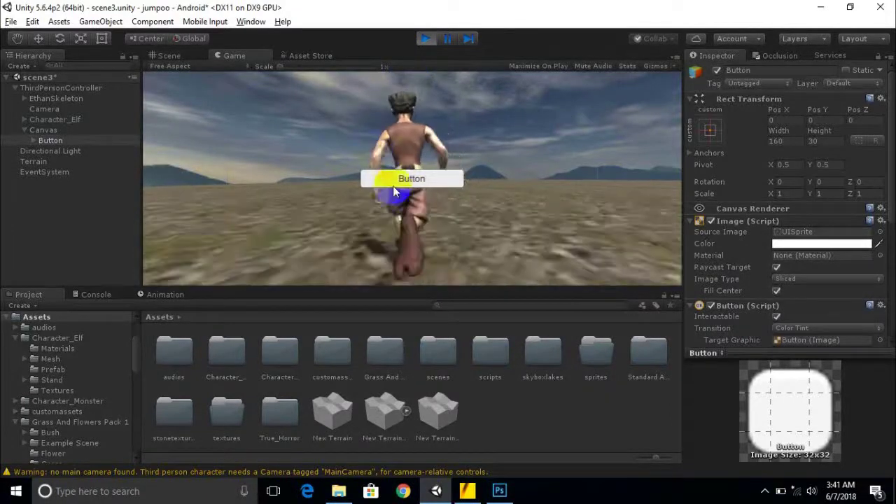
pyautogui.click(425, 39)
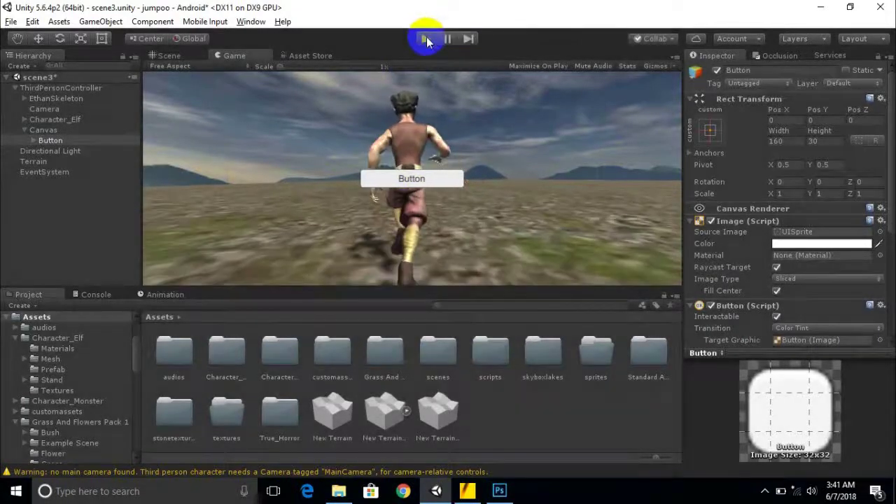
# - Delete the canvas together with its button from the scene hierarchy
pyautogui.click(44, 130)
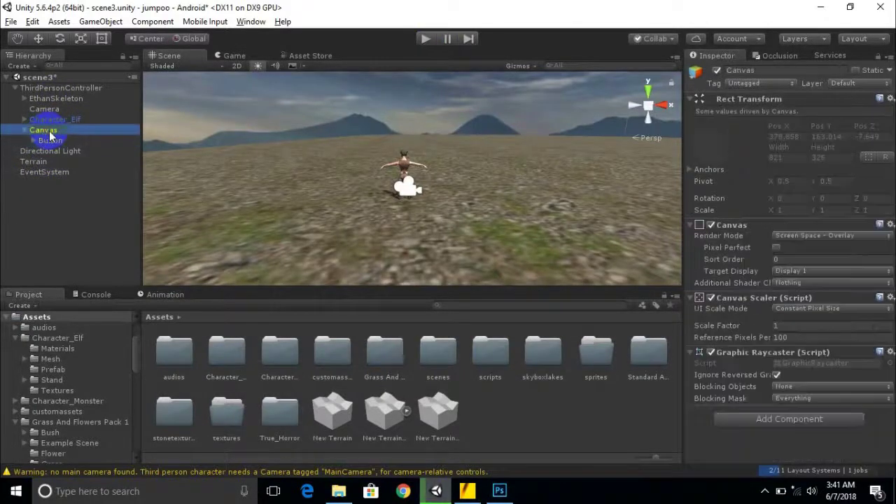
pyautogui.rightClick(49, 133)
pyautogui.click(90, 202)
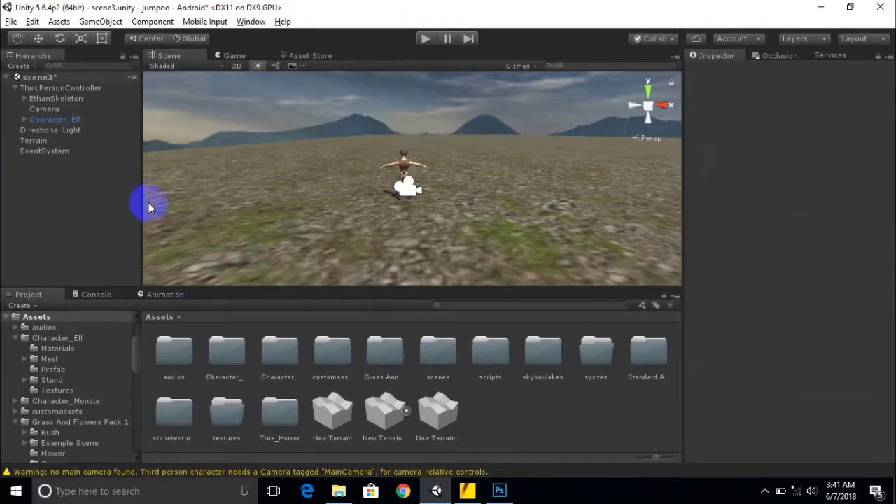
# - Add the MobileSingleStickControl prefab from Standard Assets > CrossPlatformInput > Prefabs to the scene hierarchy
pyautogui.click(648, 353)
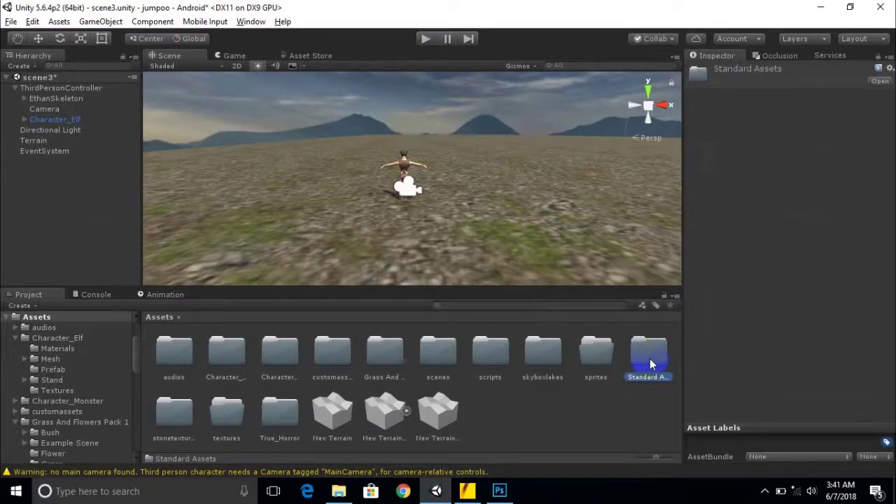
pyautogui.doubleClick(648, 356)
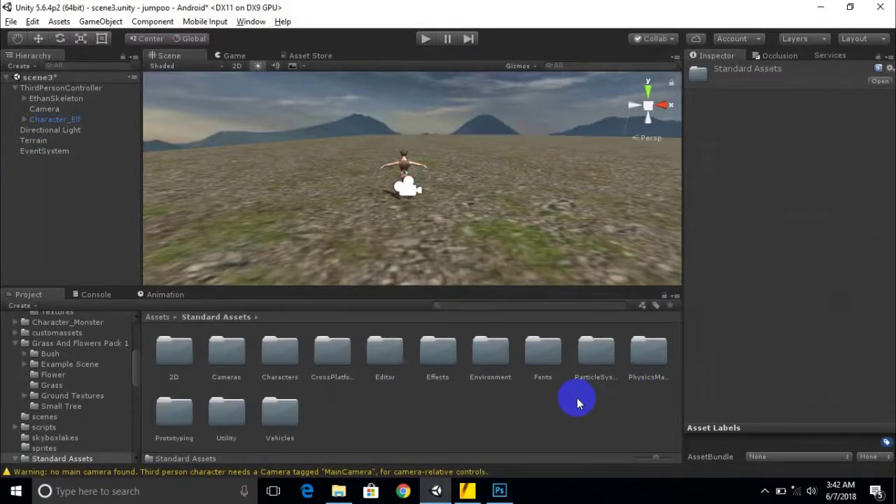
pyautogui.doubleClick(325, 352)
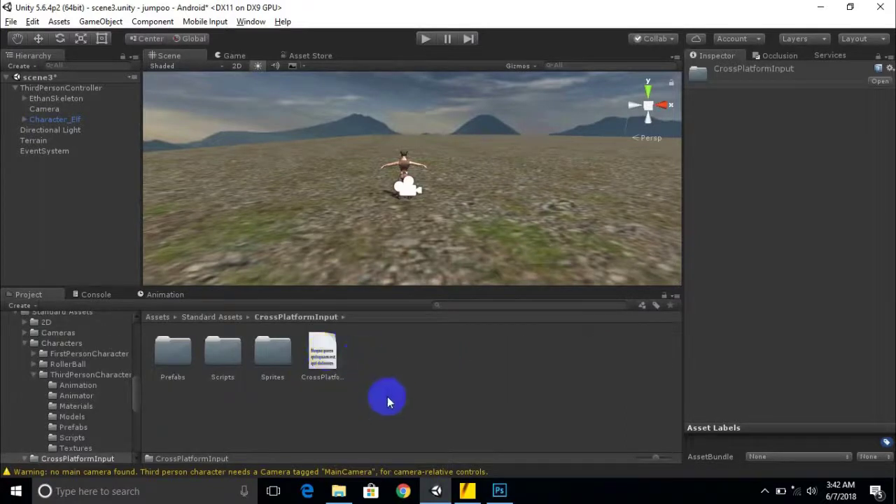
pyautogui.click(175, 365)
pyautogui.doubleClick(178, 367)
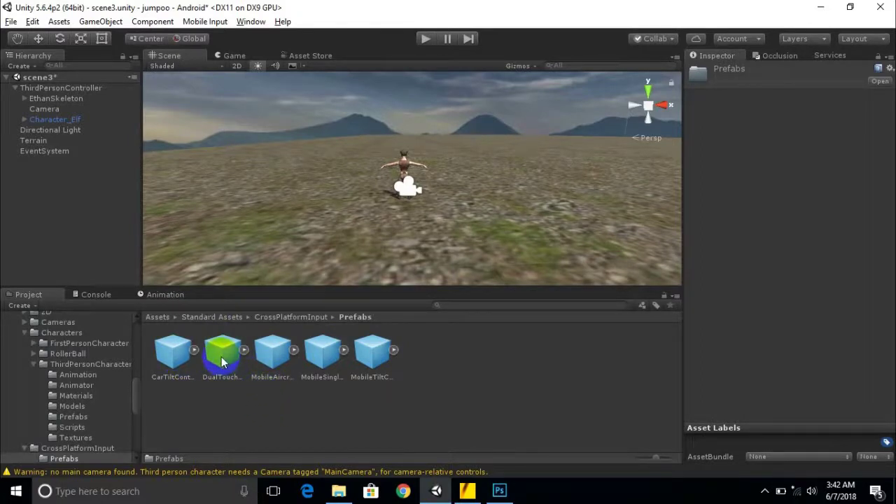
pyautogui.click(330, 364)
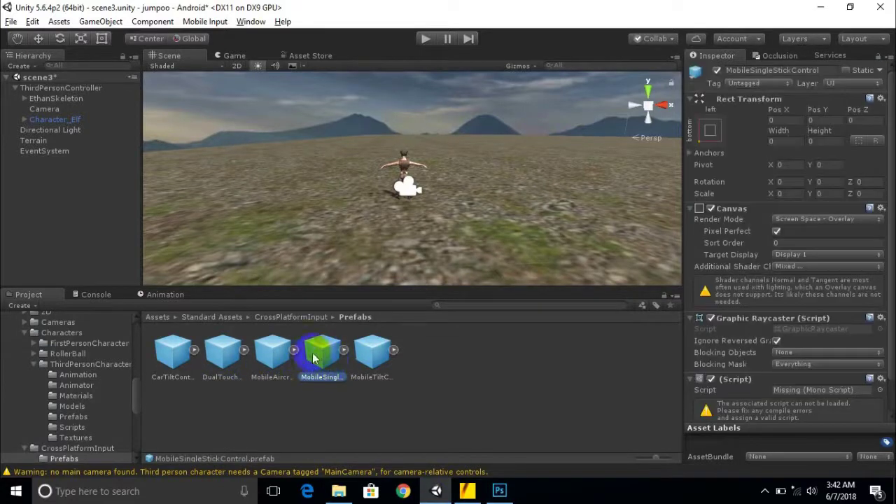
pyautogui.moveTo(325, 362); pyautogui.dragTo(72, 187)
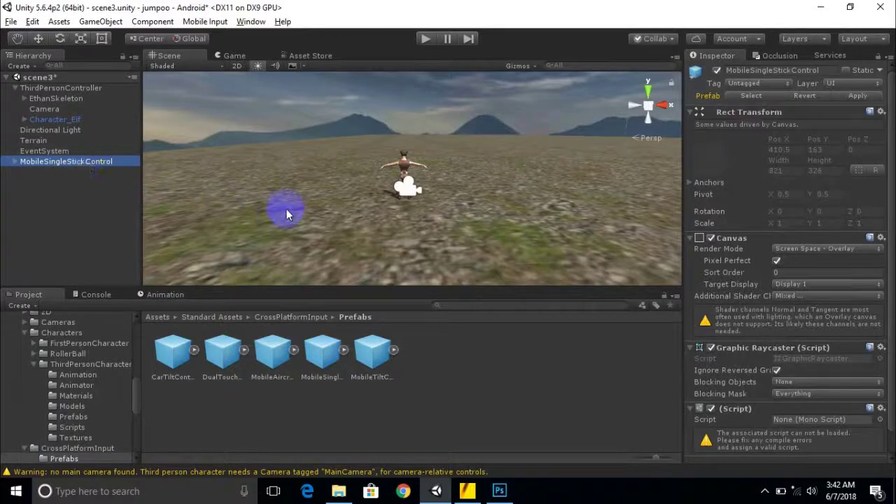
# - Examine the layout of the joystick and jump button on the mobile control canvas in the scene view
pyautogui.scroll(-5, 483, 224)
pyautogui.scroll(-8, 487, 202)
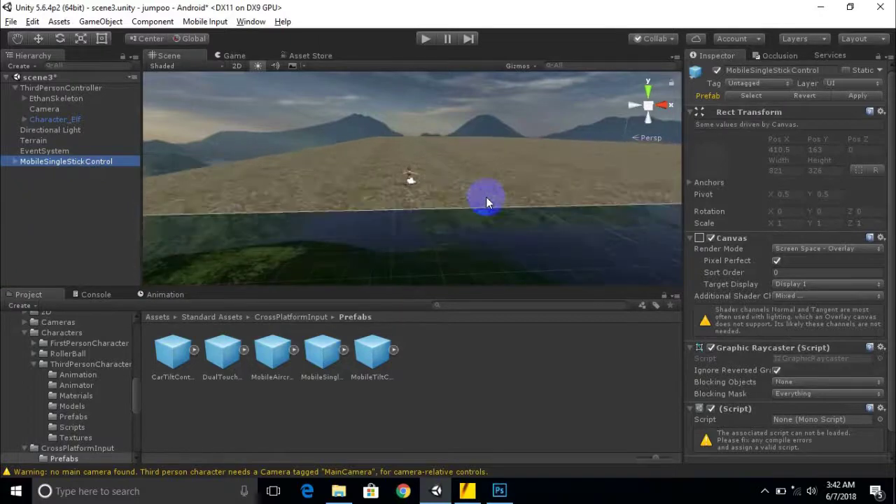
pyautogui.scroll(-6, 488, 202)
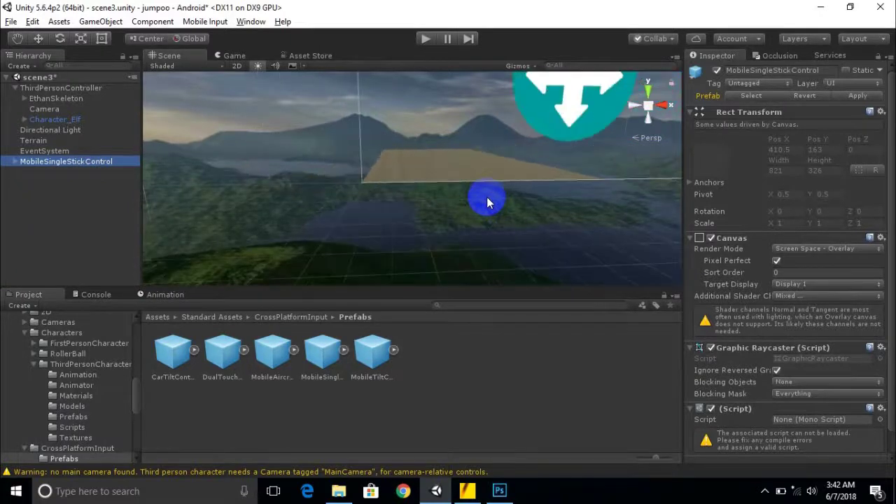
pyautogui.scroll(-4, 488, 198)
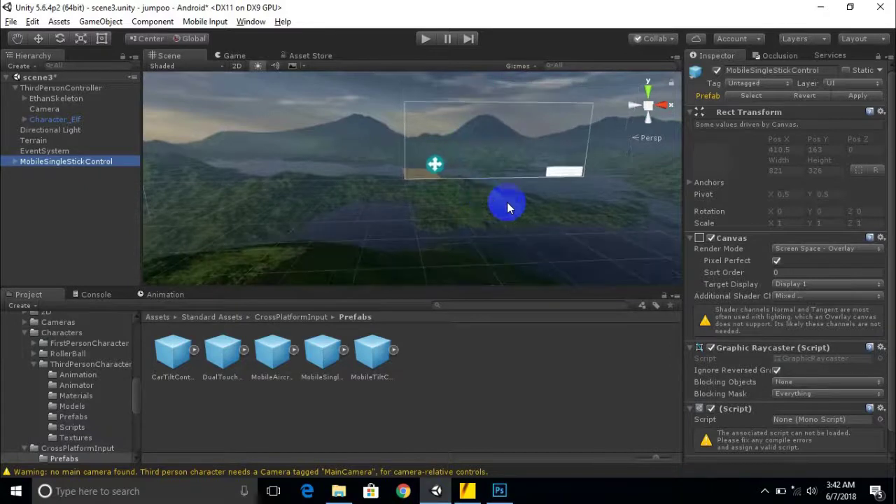
pyautogui.moveTo(494, 198); pyautogui.dragTo(439, 219, button='middle')
pyautogui.scroll(1, 396, 193)
pyautogui.scroll(2, 396, 194)
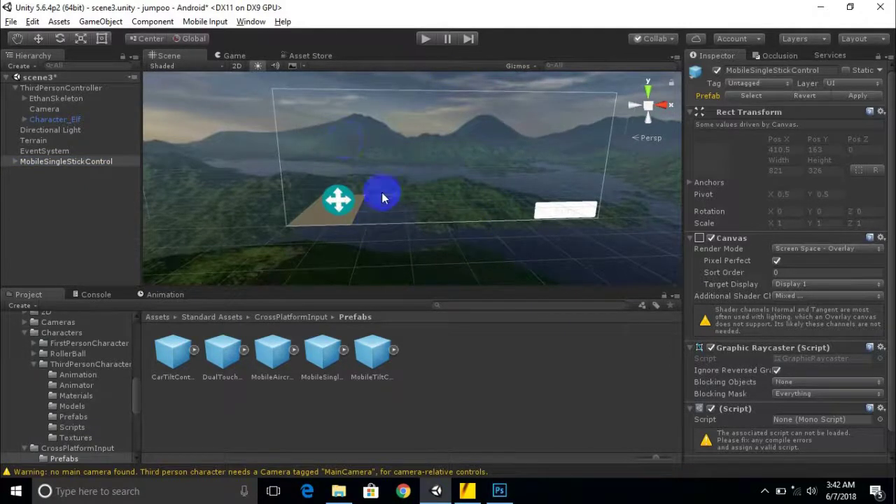
pyautogui.scroll(-1, 385, 203)
pyautogui.moveTo(434, 232); pyautogui.dragTo(390, 250, button='middle')
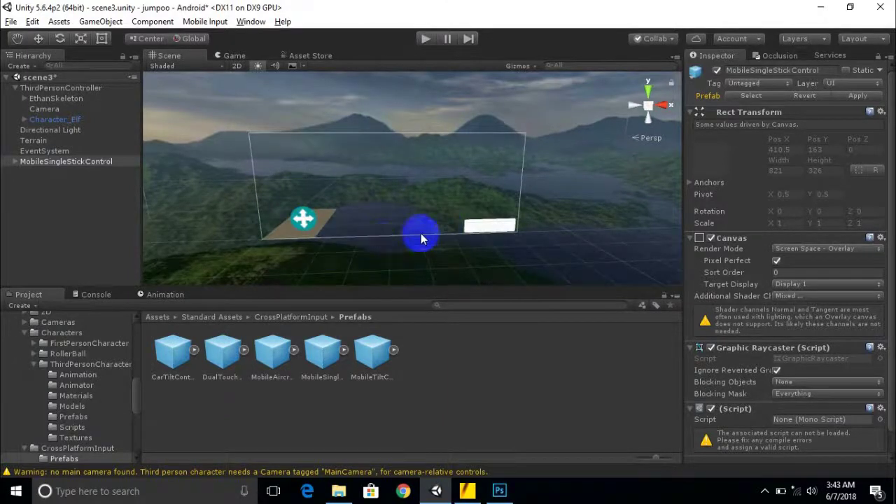
# - Run the game, test steering with the joystick and jumping with the Jump button, and stop play mode
pyautogui.click(424, 39)
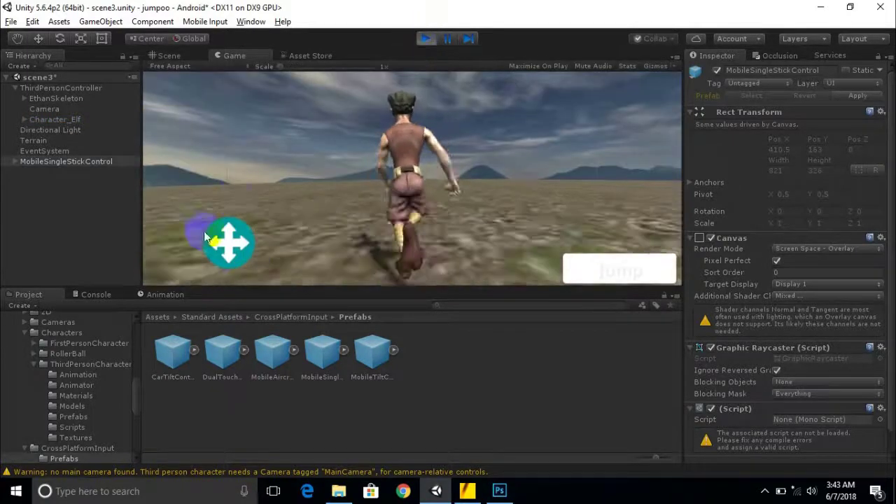
pyautogui.moveTo(240, 265)
pyautogui.mouseDown()
pyautogui.moveTo(196, 280)
pyautogui.moveTo(210, 224)
pyautogui.moveTo(337, 217)
pyautogui.moveTo(344, 207)
pyautogui.moveTo(175, 190)
pyautogui.moveTo(175, 256)
pyautogui.moveTo(278, 272)
pyautogui.moveTo(395, 230)
pyautogui.moveTo(399, 140)
pyautogui.moveTo(160, 176)
pyautogui.moveTo(131, 276)
pyautogui.moveTo(273, 269)
pyautogui.mouseUp()
pyautogui.click(612, 269)
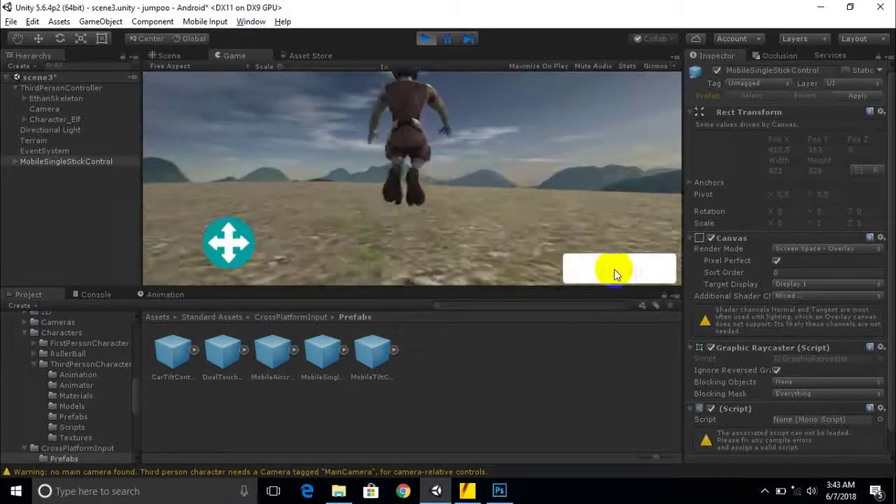
pyautogui.click(613, 269)
pyautogui.click(614, 269)
pyautogui.click(614, 269)
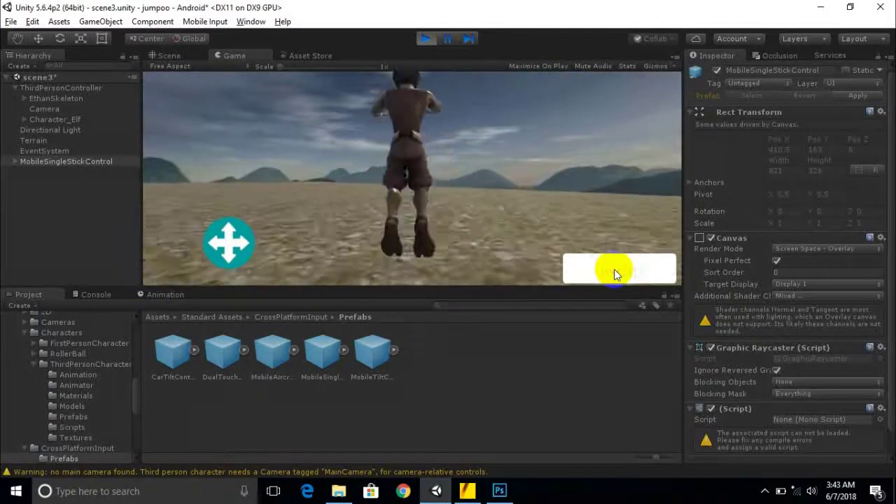
pyautogui.moveTo(231, 243)
pyautogui.mouseDown()
pyautogui.moveTo(200, 205)
pyautogui.moveTo(290, 251)
pyautogui.moveTo(192, 256)
pyautogui.moveTo(229, 246)
pyautogui.moveTo(226, 231)
pyautogui.moveTo(266, 205)
pyautogui.moveTo(184, 225)
pyautogui.mouseUp()
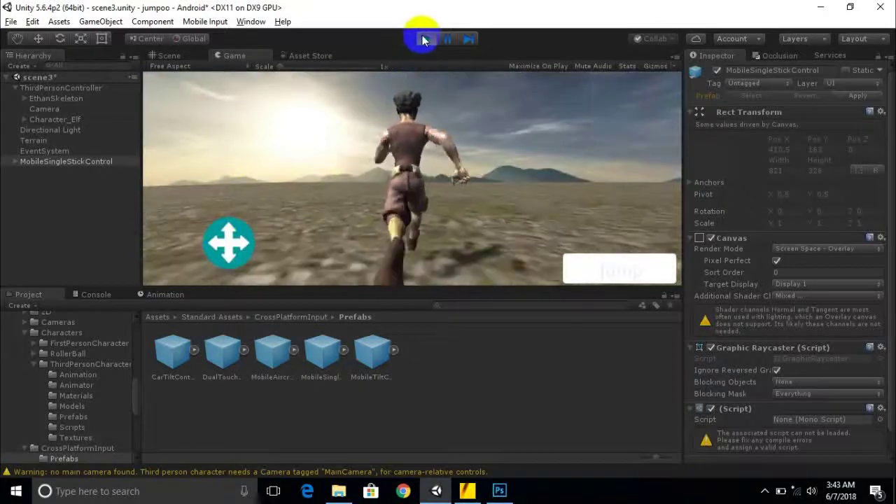
pyautogui.click(424, 40)
# - Select the text object of the white jump button in the scene view to inspect its properties
pyautogui.moveTo(386, 220); pyautogui.dragTo(465, 232, button='middle')
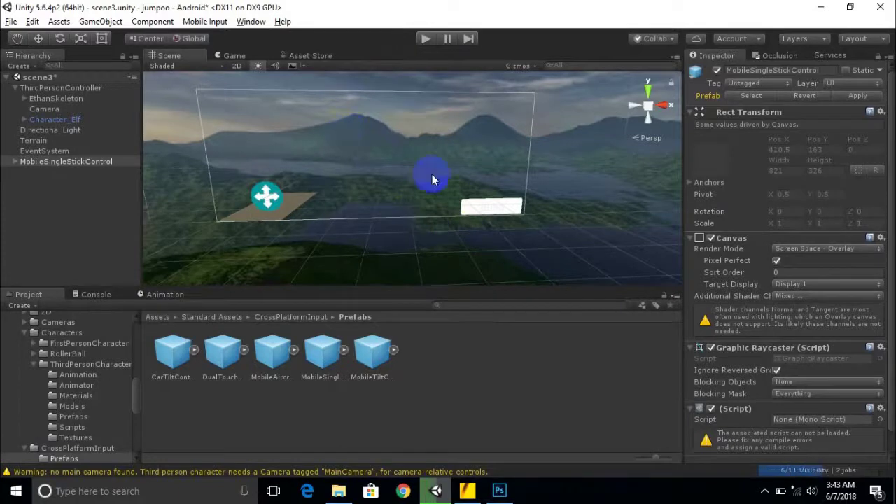
pyautogui.scroll(2, 502, 217)
pyautogui.moveTo(532, 218); pyautogui.dragTo(513, 209, button='middle')
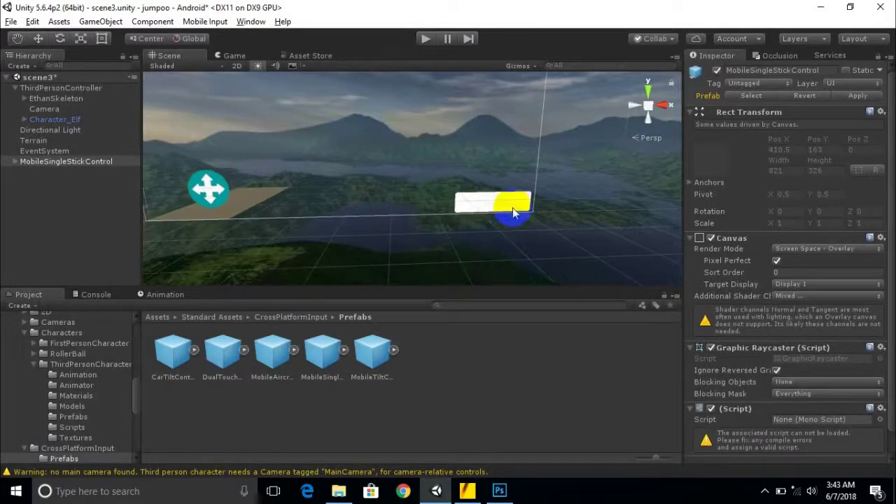
pyautogui.click(500, 203)
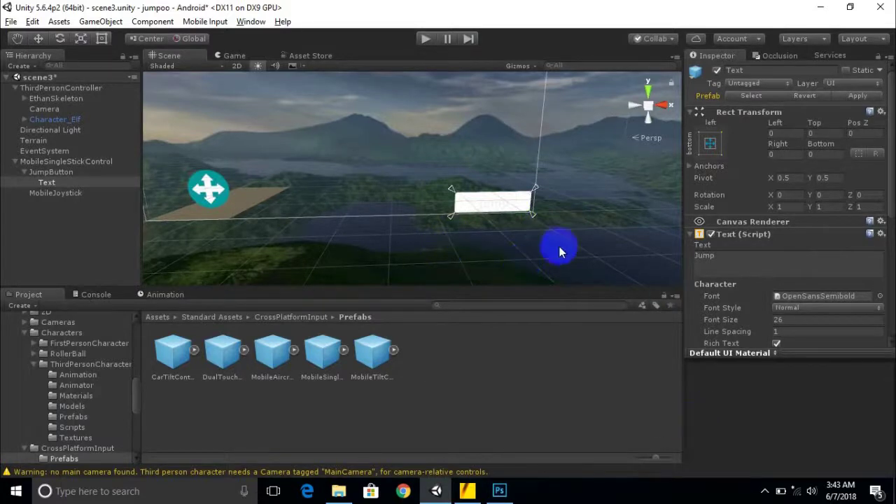
pyautogui.click(509, 208)
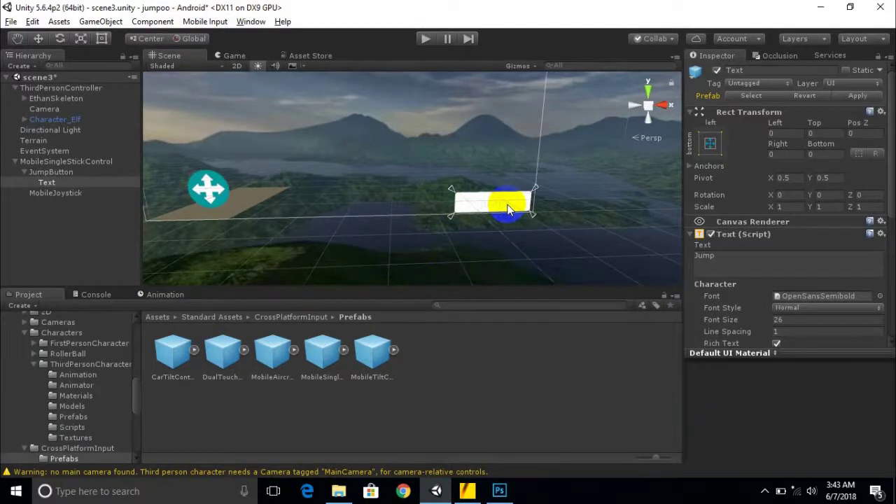
pyautogui.click(488, 206)
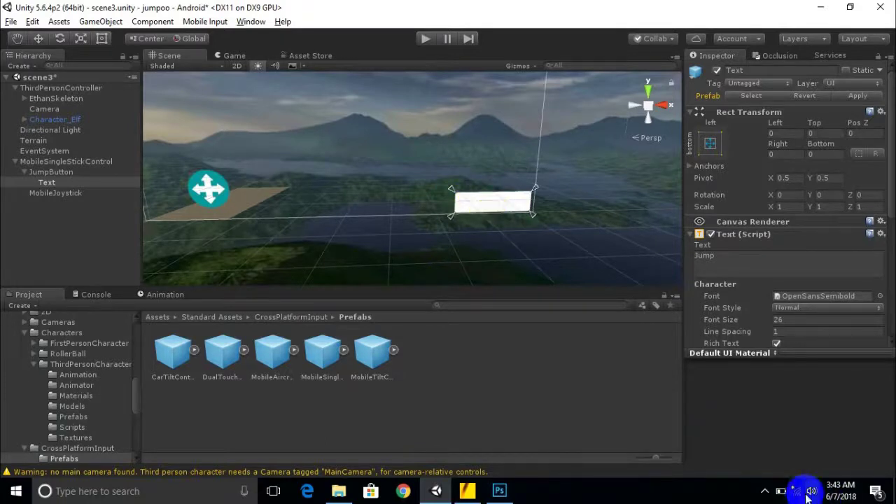
# - Open the Sprites folder of CrossPlatformInput in Standard Assets to view the available button images
pyautogui.click(224, 317)
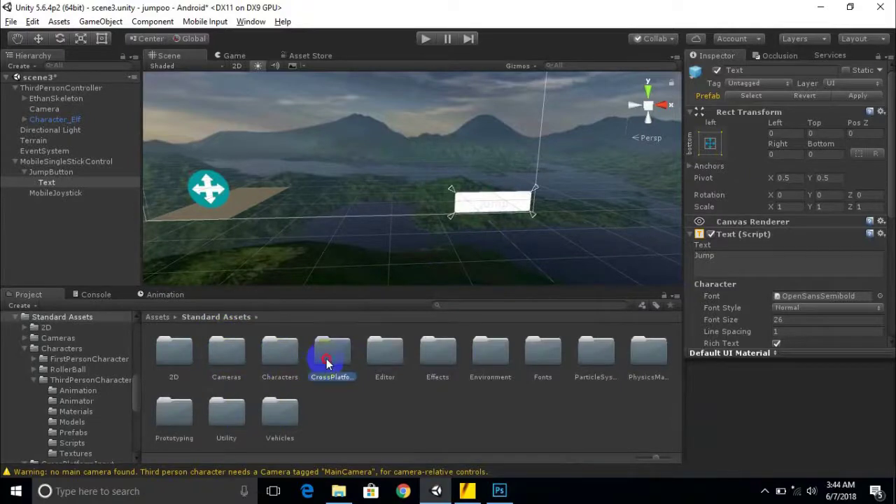
pyautogui.doubleClick(320, 358)
pyautogui.click(269, 357)
pyautogui.doubleClick(269, 355)
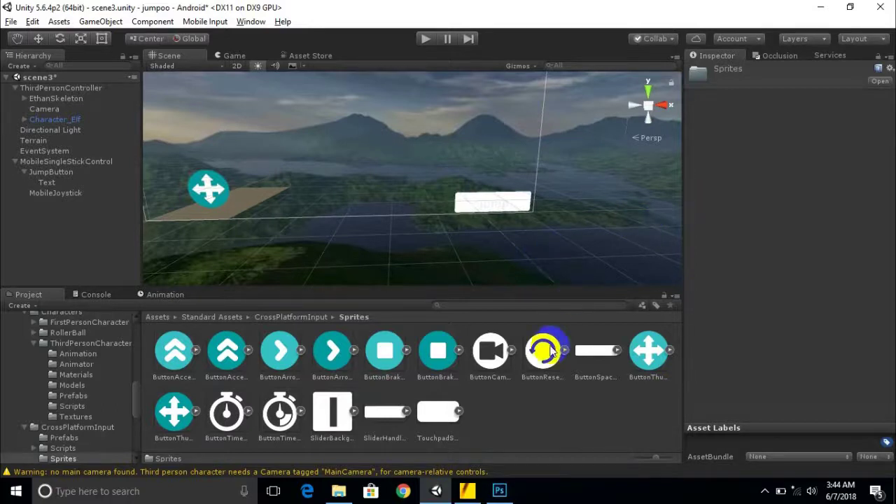
pyautogui.click(507, 400)
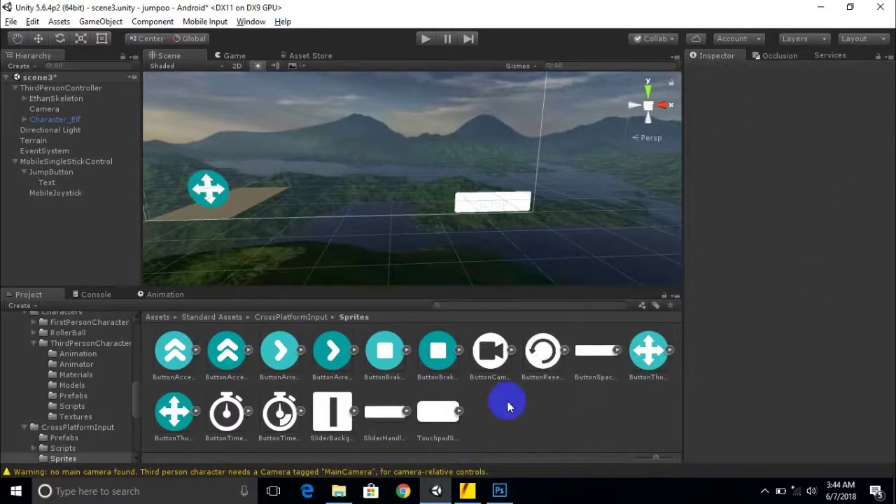
# - Inspect the texture type options in the import settings of the dark square brake button sprite without changing them
pyautogui.click(434, 350)
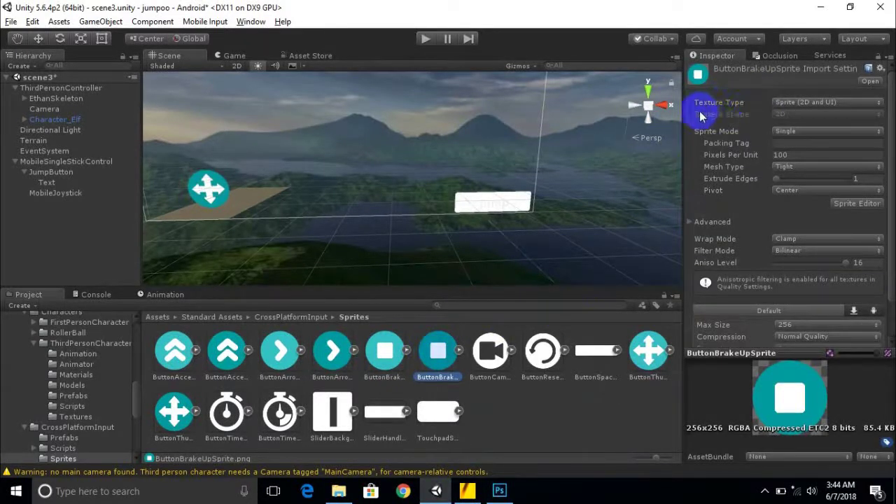
pyautogui.click(819, 105)
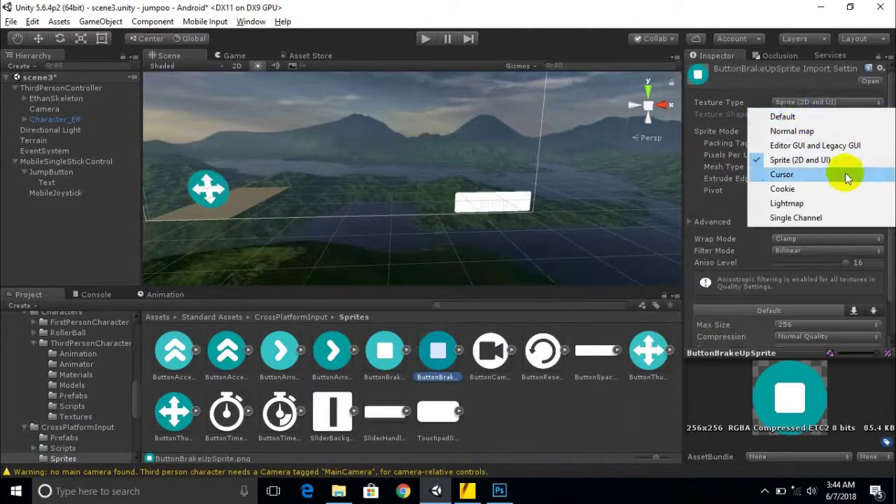
pyautogui.click(579, 421)
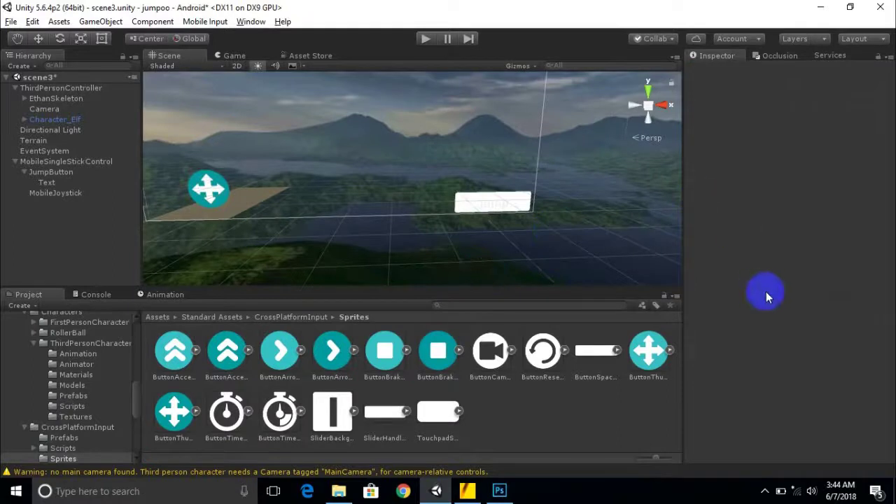
# - Replace the JumpButton's source image with the dark double-arrow ButtonAcceleratorUpSprite
pyautogui.click(496, 212)
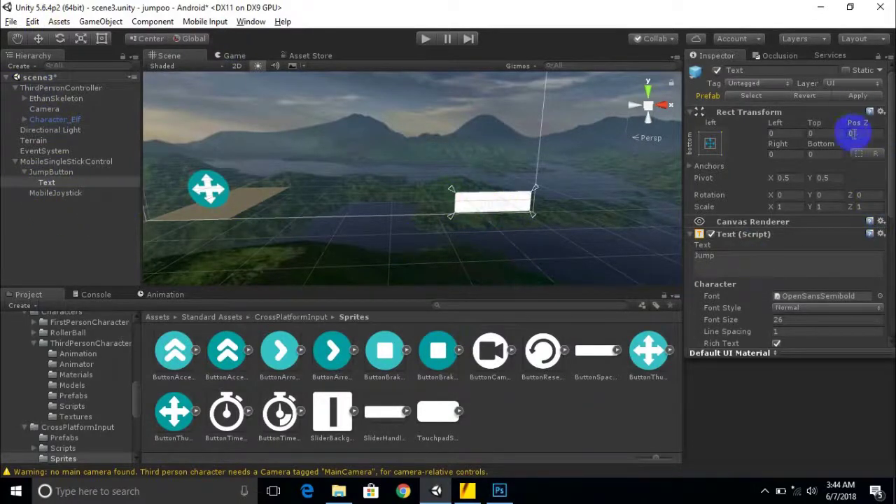
pyautogui.click(51, 172)
pyautogui.moveTo(441, 214); pyautogui.dragTo(530, 215)
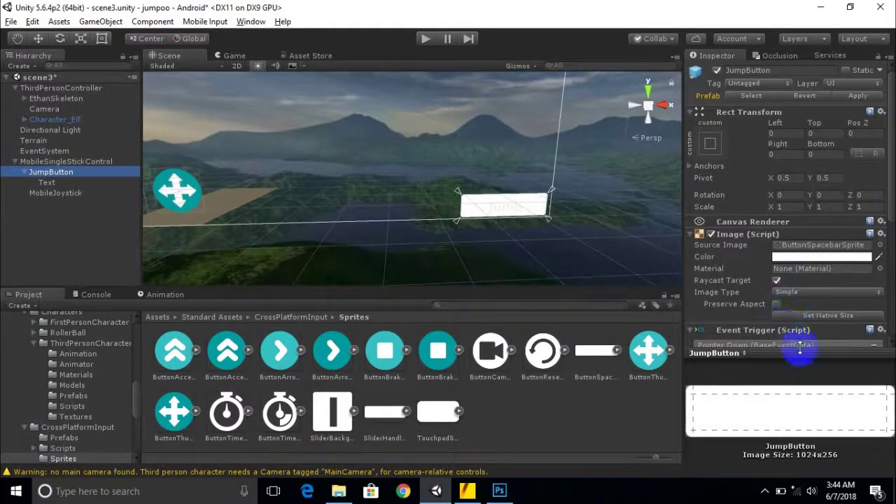
pyautogui.scroll(-4, 774, 301)
pyautogui.scroll(-3, 759, 234)
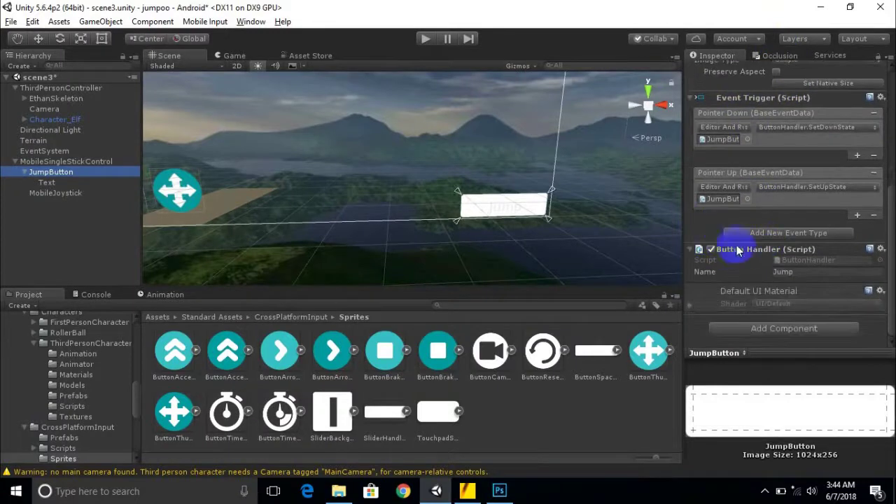
pyautogui.scroll(3, 753, 234)
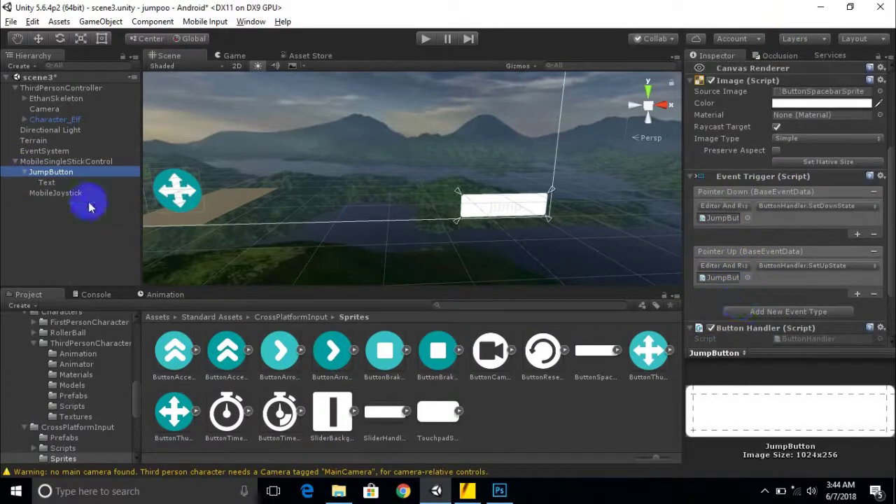
pyautogui.scroll(3, 840, 170)
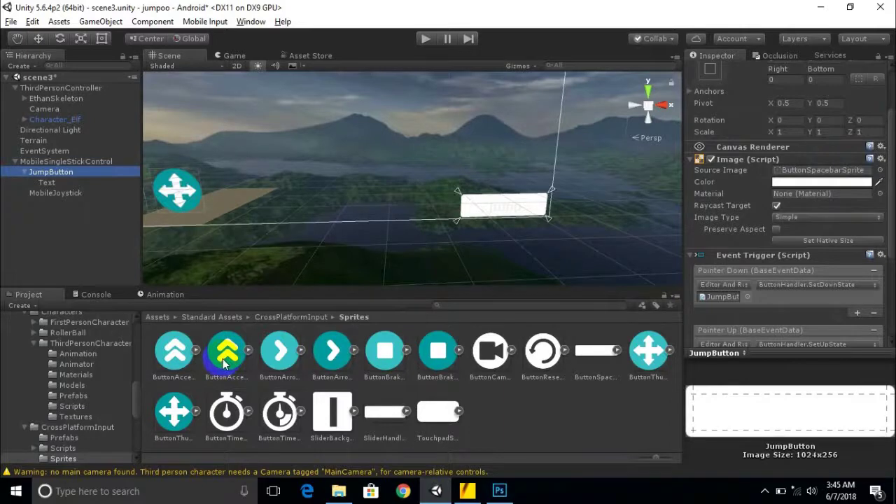
pyautogui.moveTo(233, 362); pyautogui.dragTo(812, 177)
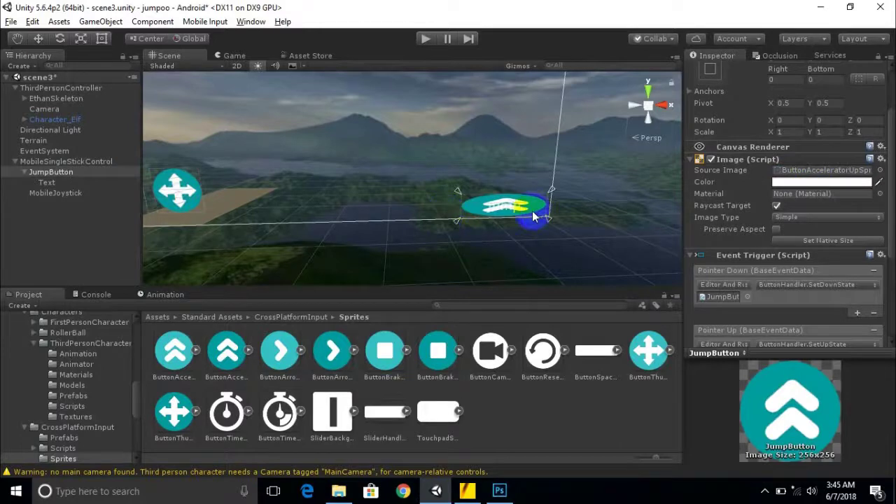
pyautogui.scroll(2, 532, 220)
pyautogui.moveTo(536, 216); pyautogui.dragTo(500, 181, button='middle')
pyautogui.moveTo(292, 415); pyautogui.dragTo(296, 416)
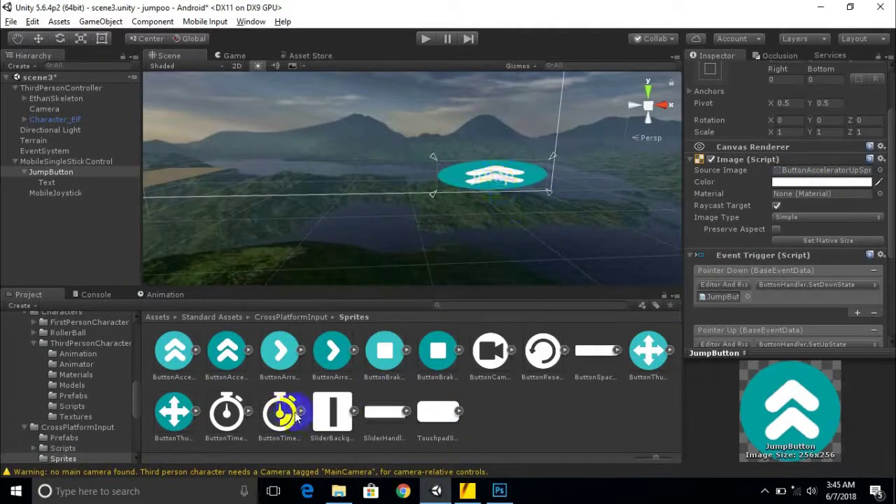
# - Delete the Text child object of the JumpButton
pyautogui.click(47, 182)
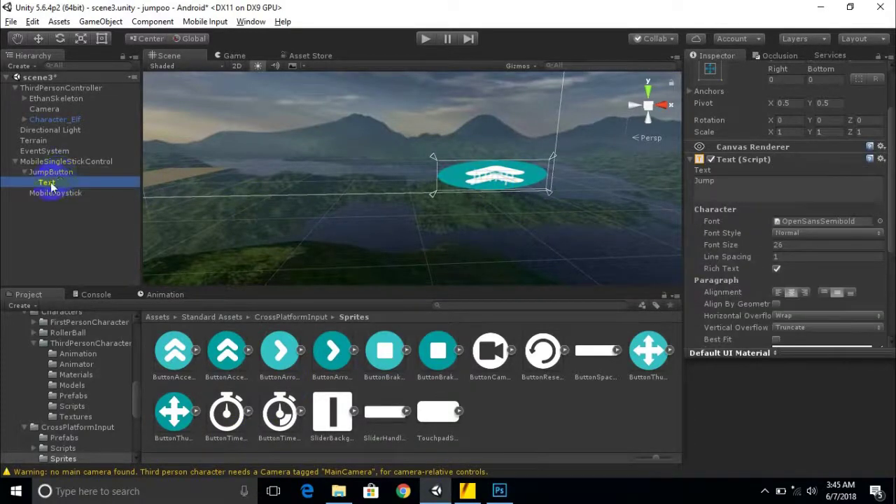
pyautogui.rightClick(50, 185)
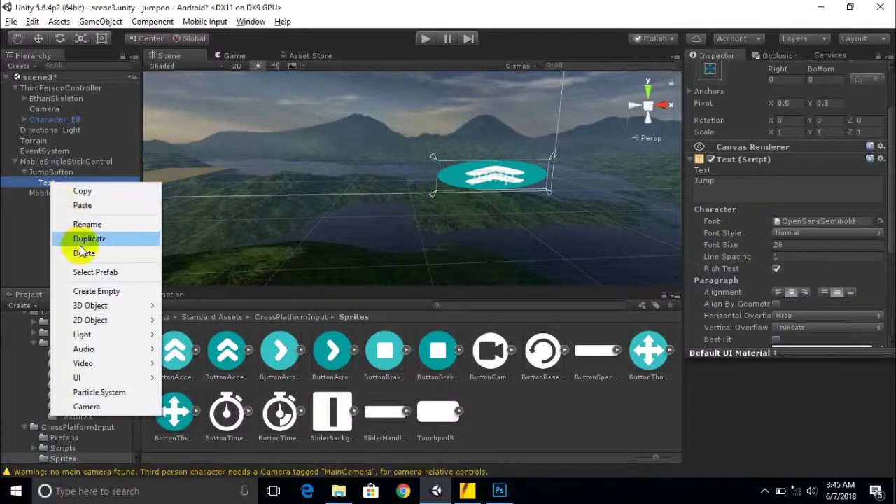
pyautogui.click(81, 252)
# - Rescale the JumpButton to 0.77 in X and 1.64 in Y
pyautogui.moveTo(285, 253); pyautogui.dragTo(452, 226)
pyautogui.click(556, 189)
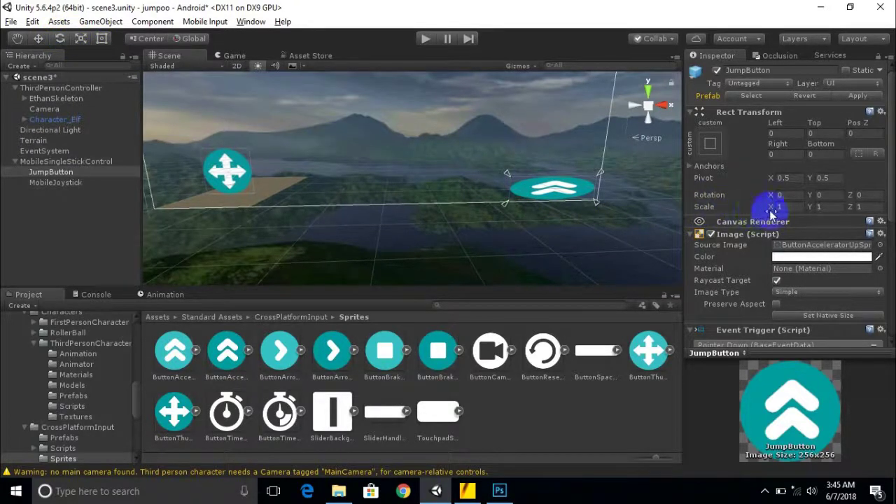
pyautogui.moveTo(779, 209); pyautogui.dragTo(828, 210)
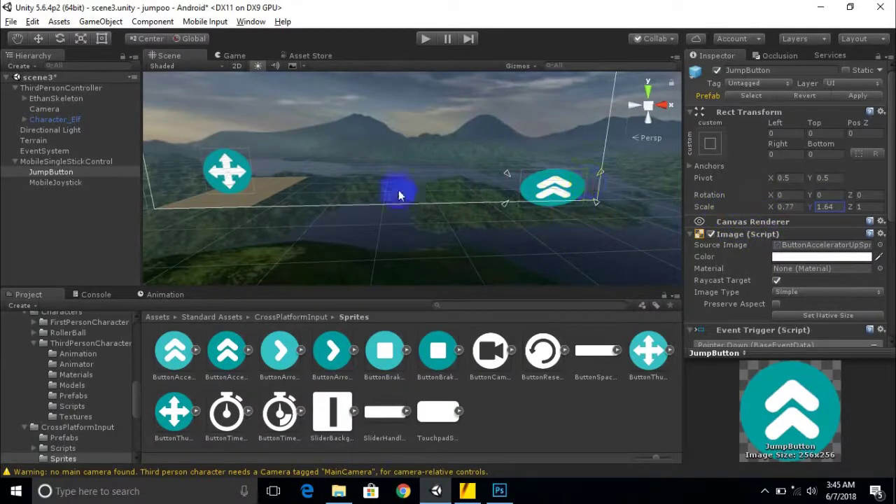
# - Inspect the MobileJoystick's Rect Transform size and scale for comparison with the JumpButton
pyautogui.click(235, 165)
pyautogui.click(38, 38)
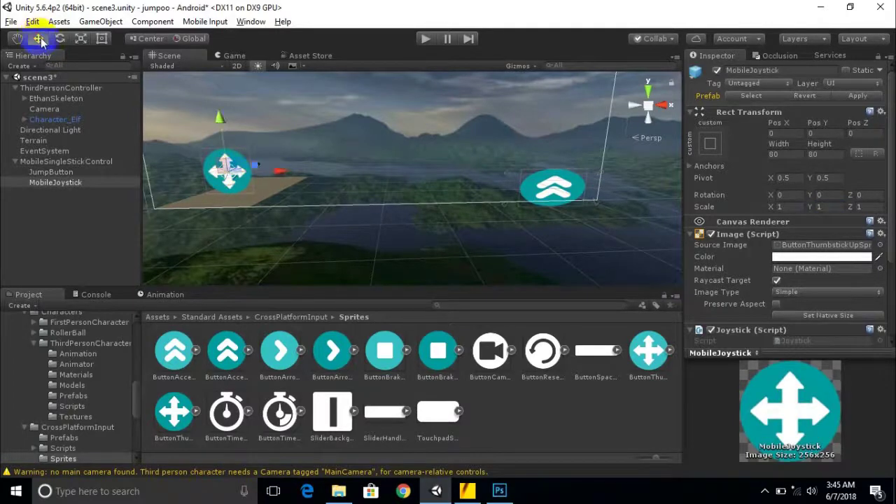
pyautogui.click(239, 185)
pyautogui.click(239, 185)
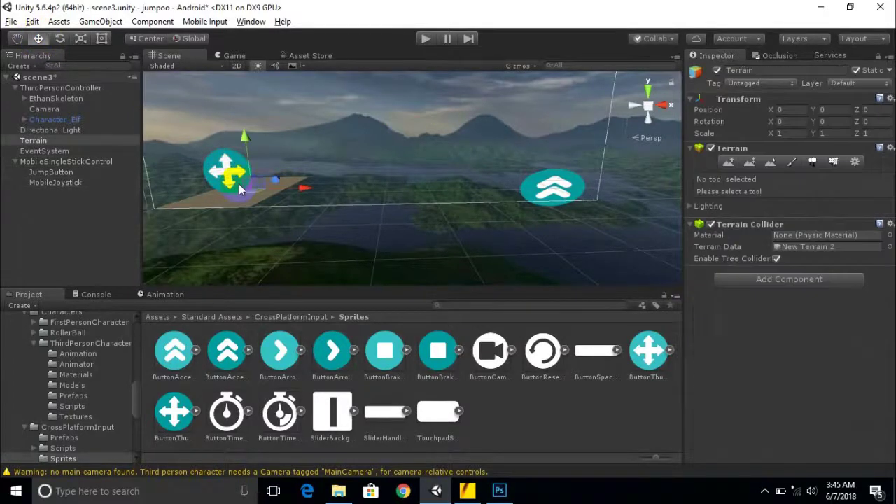
pyautogui.click(50, 171)
pyautogui.click(55, 182)
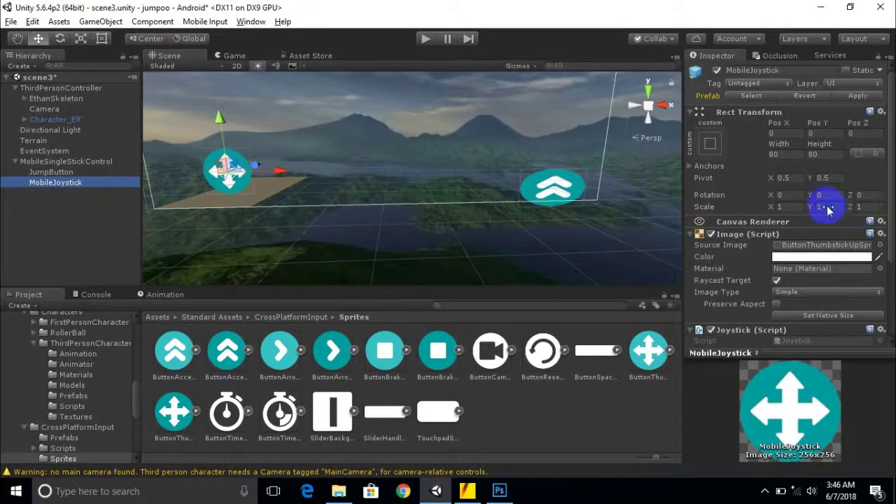
# - Reset the JumpButton's X and Y scale to 1
pyautogui.click(581, 182)
pyautogui.click(796, 208)
pyautogui.write('1')
pyautogui.press('Tab')
pyautogui.write('1')
pyautogui.press('Tab')
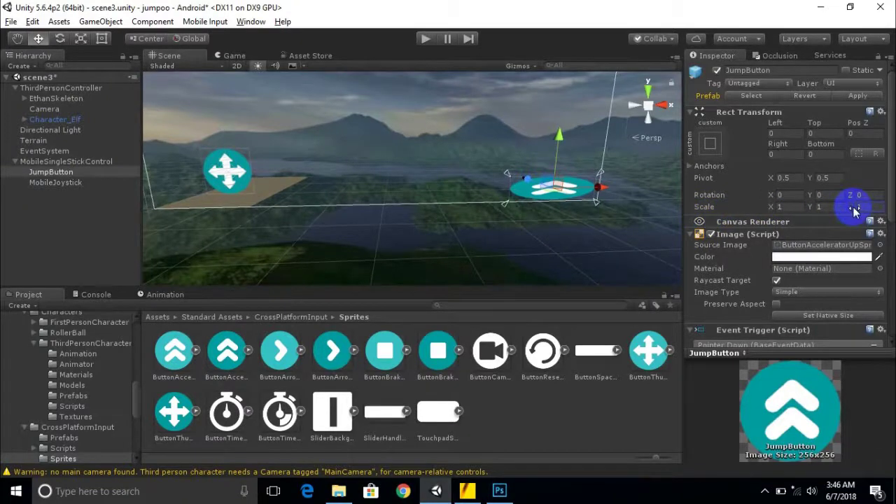
# - Move the JumpButton over the joystick for size comparison, to Left about -595 and Top about -55
pyautogui.moveTo(598, 190)
pyautogui.mouseDown()
pyautogui.moveTo(567, 198)
pyautogui.moveTo(600, 194)
pyautogui.mouseUp()
pyautogui.scroll(-3, 466, 157)
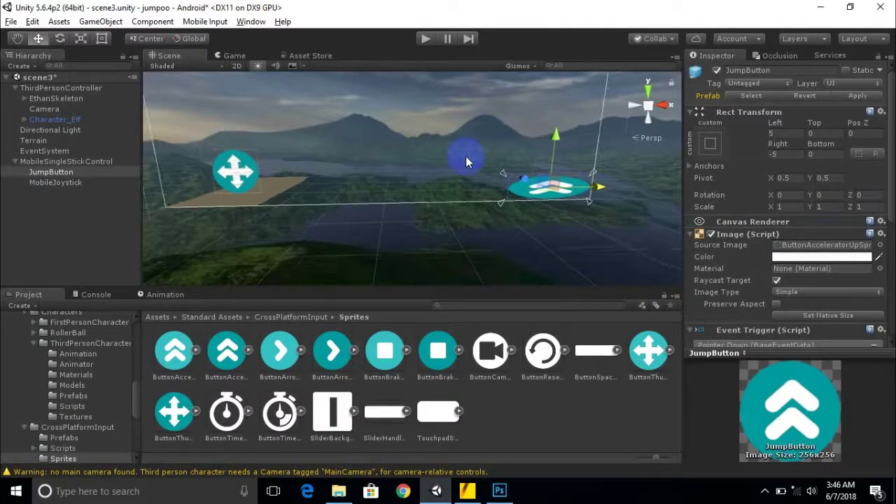
pyautogui.moveTo(582, 184); pyautogui.dragTo(340, 268)
pyautogui.scroll(5, 272, 196)
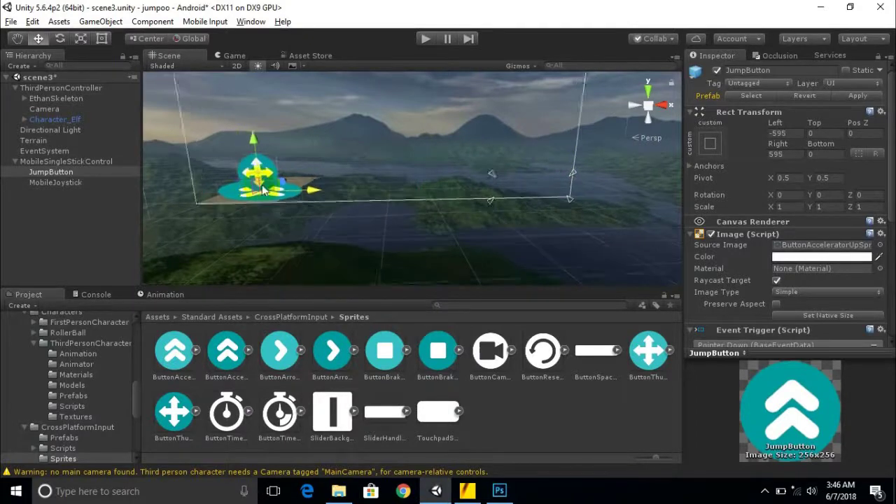
pyautogui.moveTo(245, 221); pyautogui.dragTo(474, 189, button='middle')
pyautogui.scroll(3, 475, 189)
pyautogui.moveTo(332, 125); pyautogui.dragTo(334, 73)
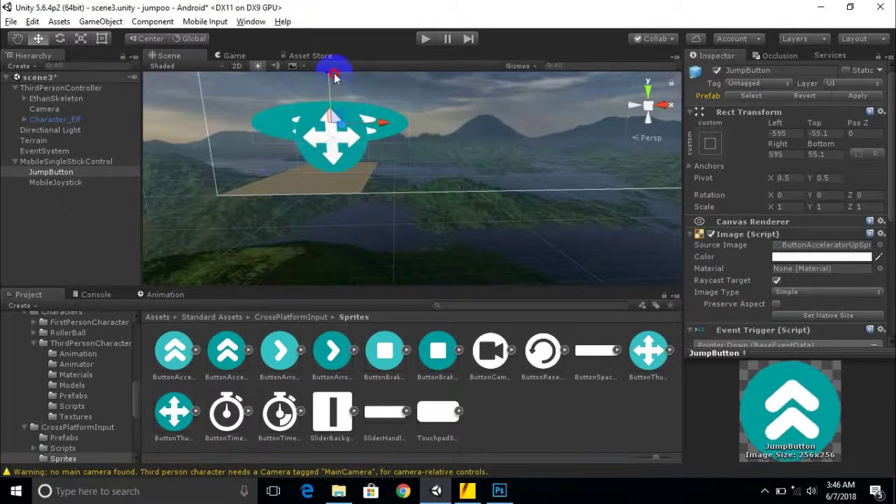
# - Scale the JumpButton to about 0.495 in X and 1.959 in Y to match the round joystick
pyautogui.click(81, 39)
pyautogui.moveTo(329, 120); pyautogui.dragTo(380, 140, button='middle')
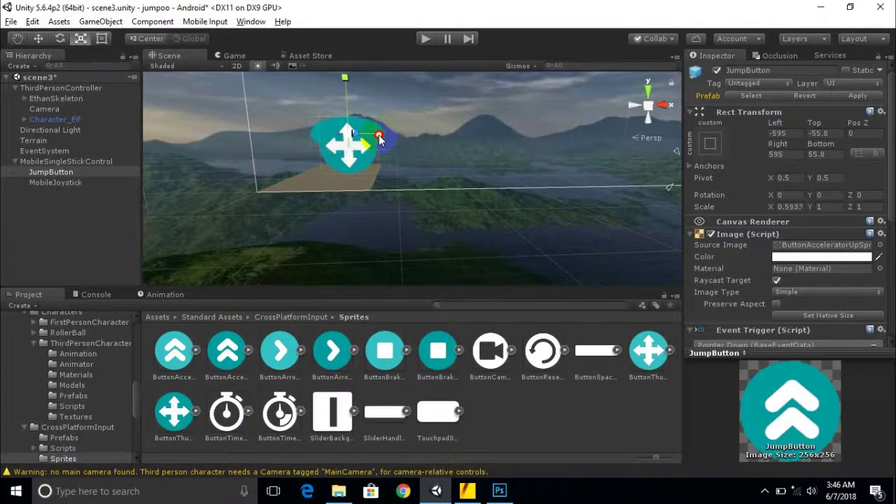
pyautogui.moveTo(344, 79); pyautogui.dragTo(4, 55)
# - Move the JumpButton down and directly beside the joystick, to Left about -502 and Top about -38.5
pyautogui.click(39, 39)
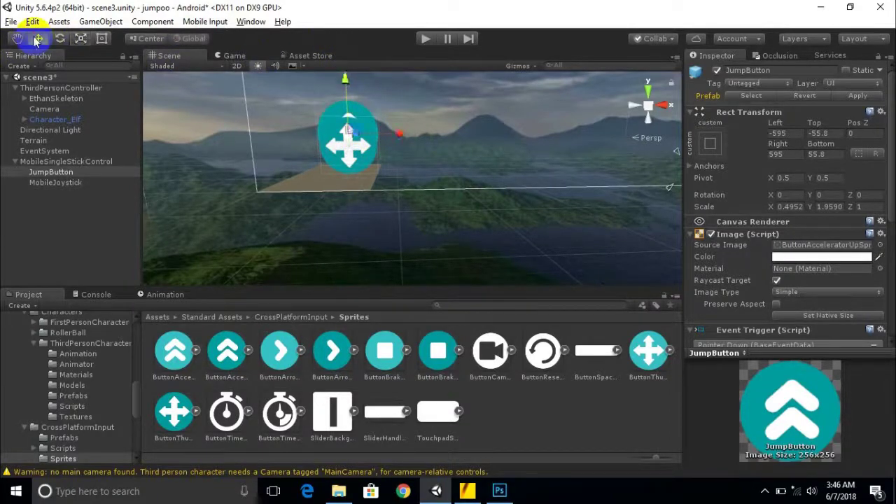
pyautogui.moveTo(342, 87); pyautogui.dragTo(343, 96)
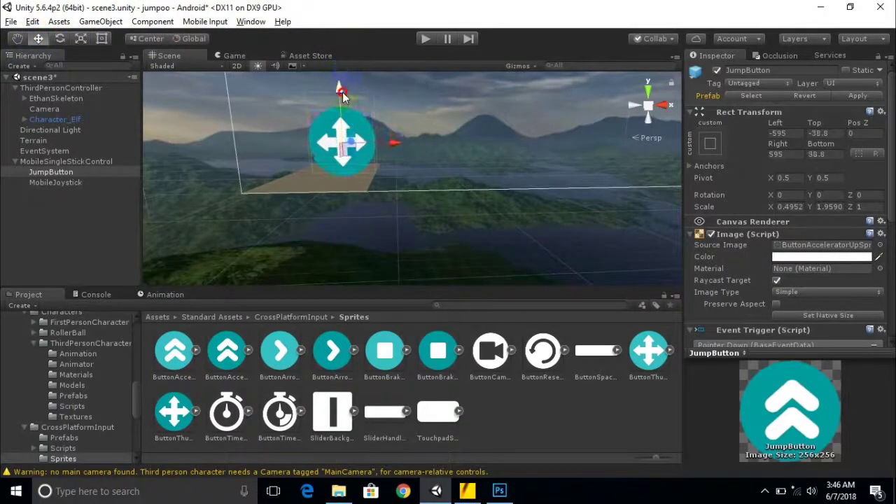
pyautogui.scroll(2, 305, 159)
pyautogui.moveTo(370, 142); pyautogui.dragTo(469, 140)
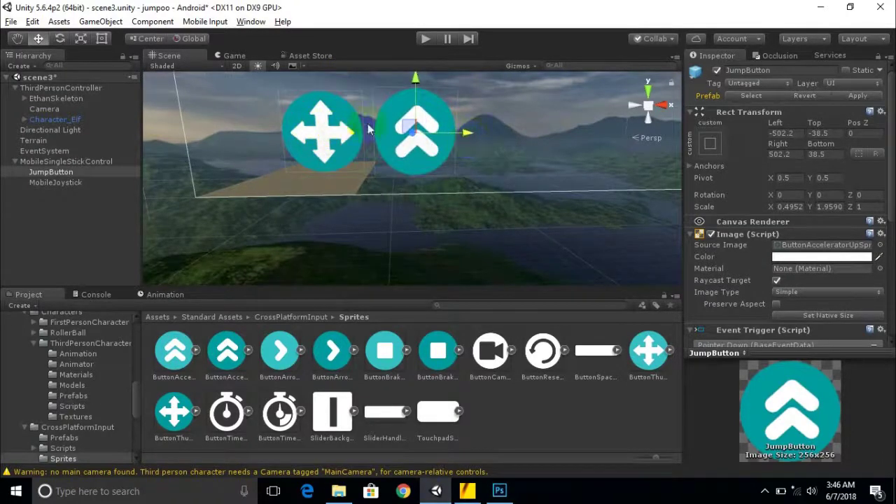
# - Reduce the JumpButton's Y scale to about 1.815 so its height matches the joystick
pyautogui.click(80, 39)
pyautogui.scroll(1, 430, 92)
pyautogui.moveTo(419, 74); pyautogui.dragTo(420, 80)
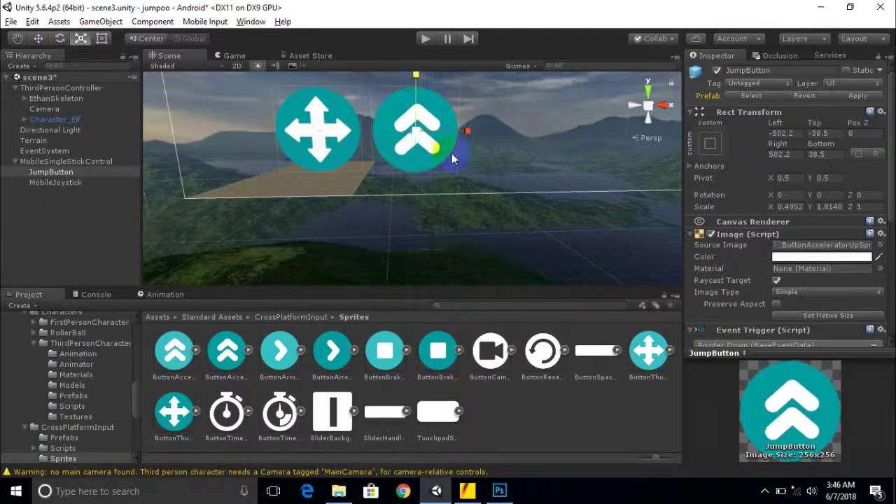
# - Move the JumpButton to the canvas's lower right corner, at Left about 31 and Top about -28
pyautogui.click(38, 39)
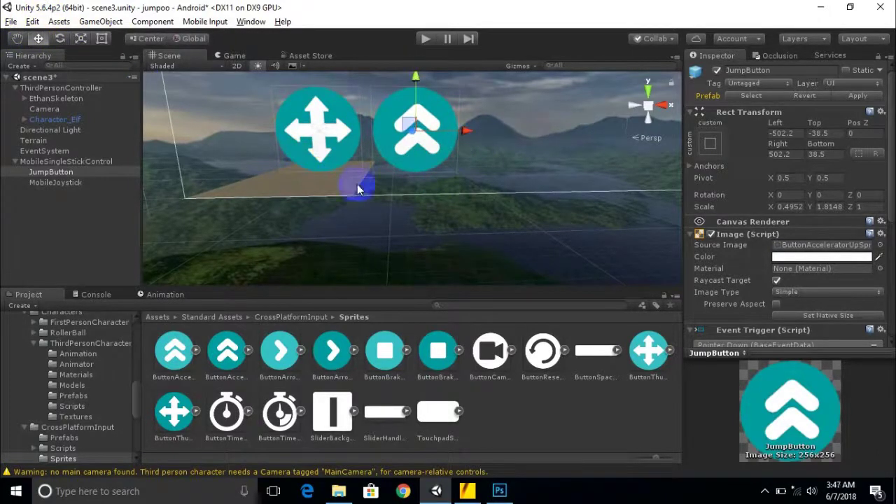
pyautogui.scroll(-2, 357, 184)
pyautogui.moveTo(380, 190); pyautogui.dragTo(240, 206, button='middle')
pyautogui.scroll(-3, 243, 203)
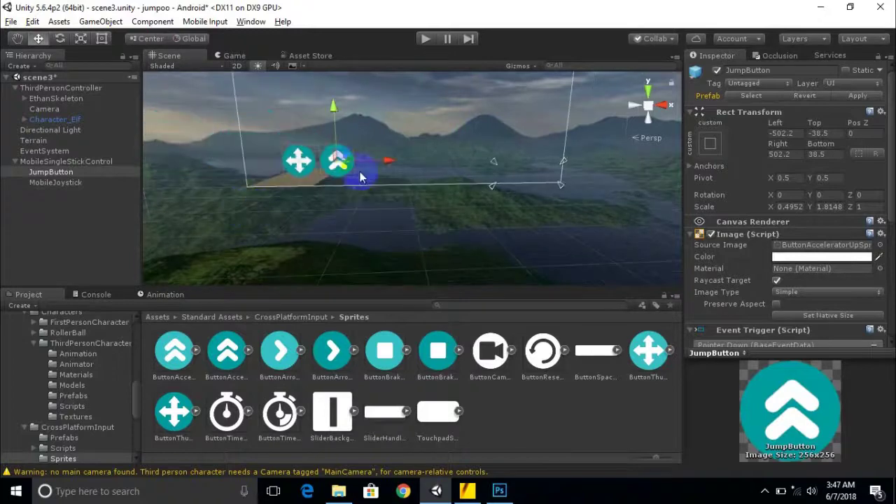
pyautogui.moveTo(391, 159); pyautogui.dragTo(606, 179)
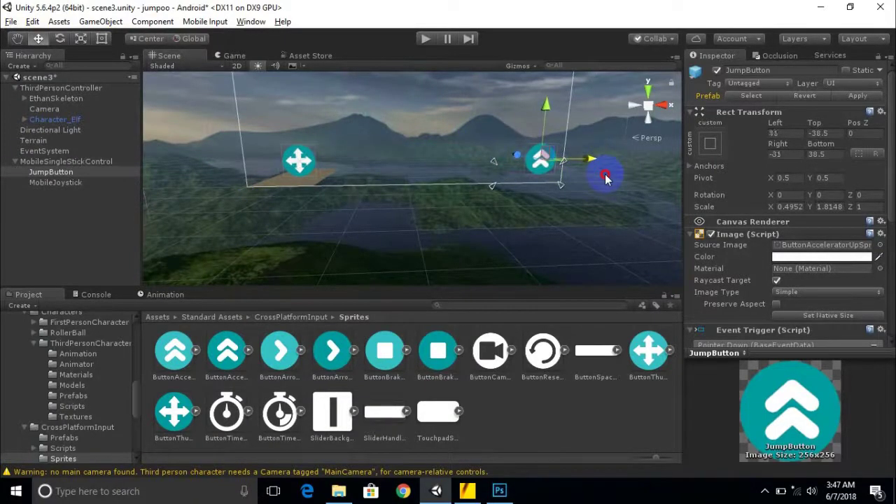
pyautogui.moveTo(546, 110); pyautogui.dragTo(548, 114)
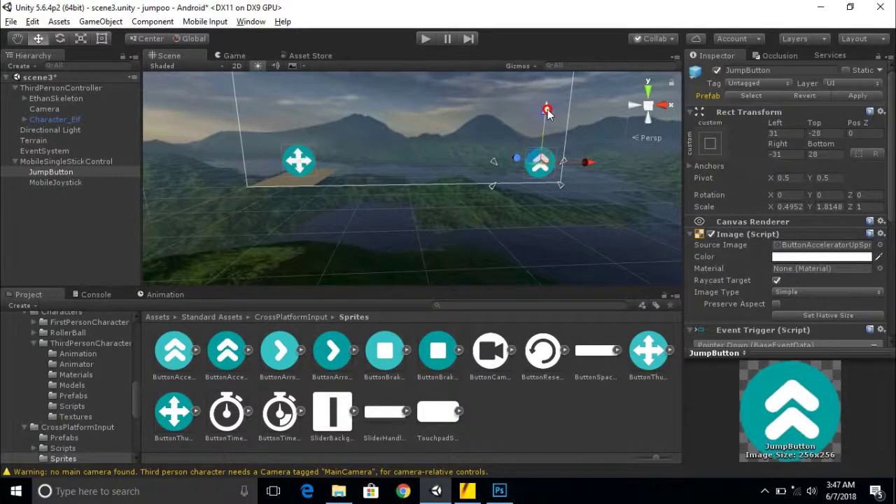
# - Move the MobileJoystick closer to the canvas's lower left corner, at Pos X about -69 and Pos Y about -12
pyautogui.click(304, 171)
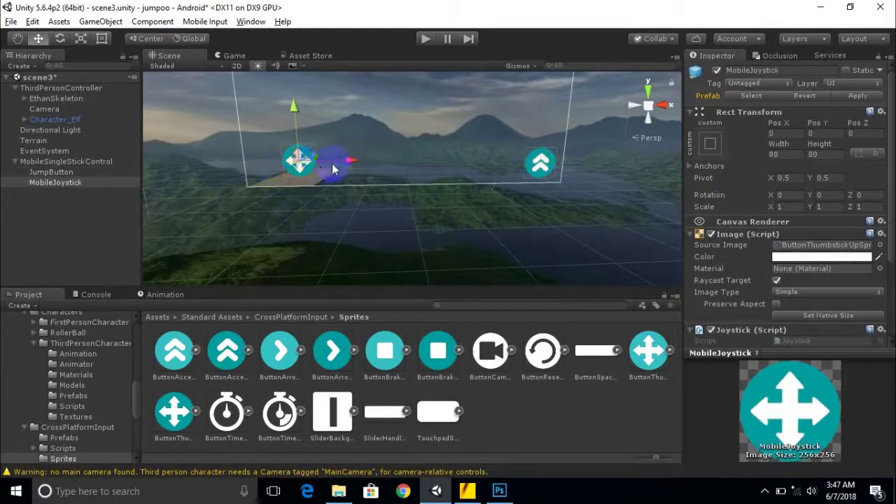
pyautogui.moveTo(345, 161); pyautogui.dragTo(320, 166)
pyautogui.moveTo(267, 112); pyautogui.dragTo(270, 114)
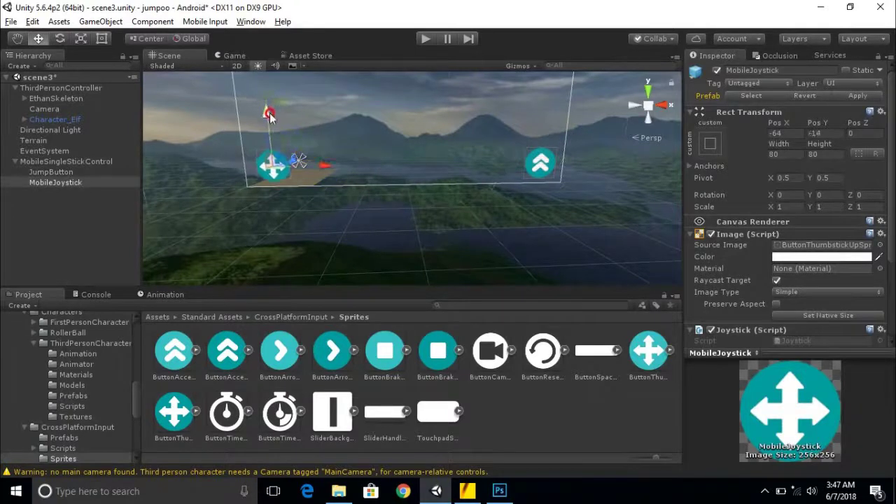
pyautogui.moveTo(320, 165); pyautogui.dragTo(321, 169)
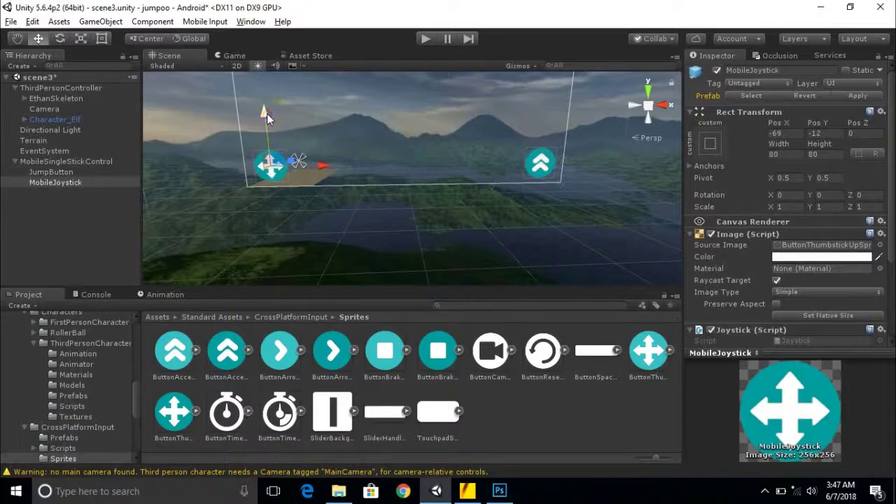
# - Play-test the game by steering the character with the joystick and jumping with the jump button
pyautogui.click(616, 222)
pyautogui.scroll(-5, 354, 210)
pyautogui.scroll(3, 485, 173)
pyautogui.scroll(2, 504, 196)
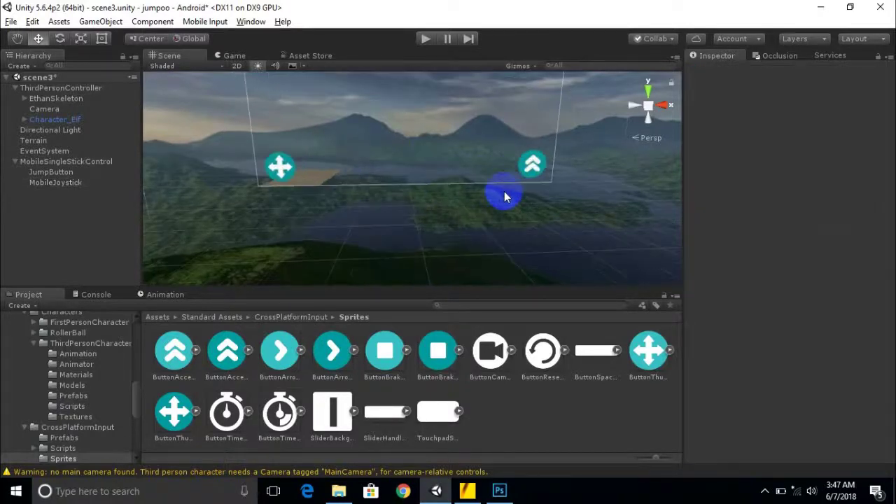
pyautogui.click(430, 42)
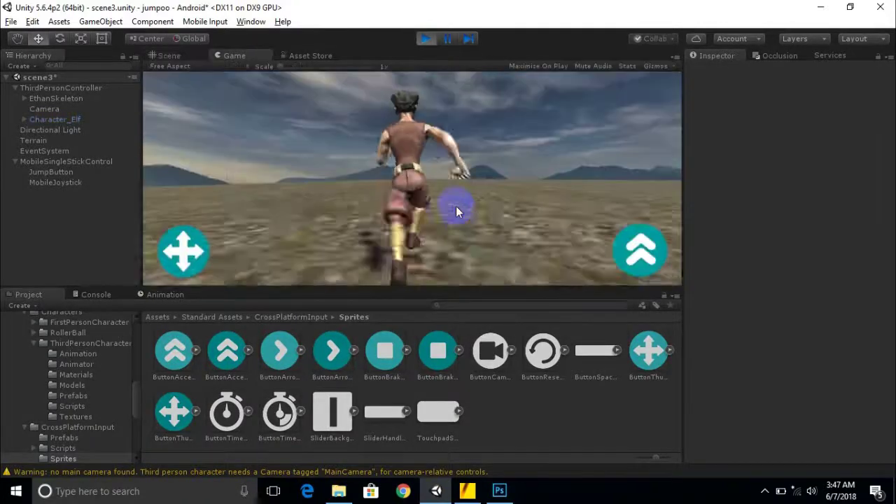
pyautogui.click(175, 243)
pyautogui.moveTo(175, 244)
pyautogui.mouseDown()
pyautogui.moveTo(219, 213)
pyautogui.moveTo(152, 204)
pyautogui.moveTo(154, 256)
pyautogui.moveTo(217, 260)
pyautogui.mouseUp()
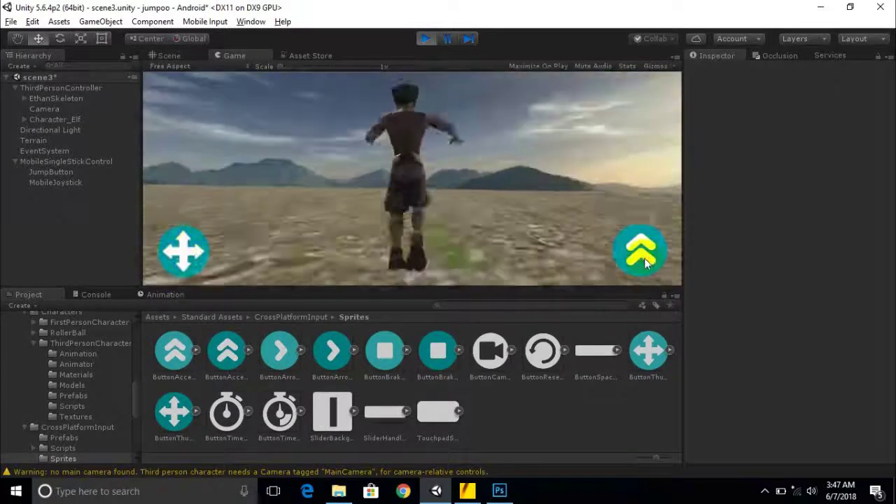
pyautogui.click(643, 254)
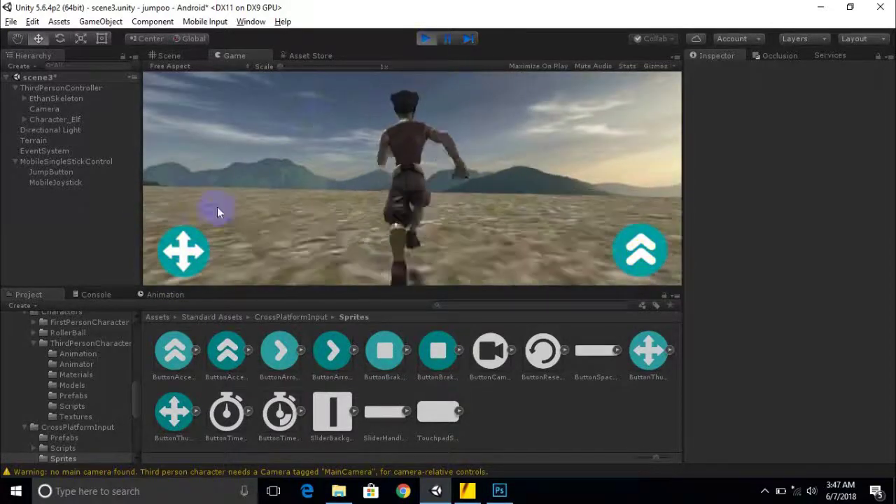
pyautogui.moveTo(162, 254)
pyautogui.mouseDown()
pyautogui.moveTo(128, 243)
pyautogui.moveTo(100, 250)
pyautogui.mouseUp()
pyautogui.click(356, 224)
pyautogui.moveTo(356, 224)
pyautogui.mouseDown()
pyautogui.moveTo(186, 225)
pyautogui.moveTo(240, 184)
pyautogui.moveTo(310, 204)
pyautogui.moveTo(294, 297)
pyautogui.moveTo(150, 204)
pyautogui.moveTo(262, 186)
pyautogui.moveTo(282, 283)
pyautogui.moveTo(132, 201)
pyautogui.moveTo(196, 287)
pyautogui.moveTo(196, 186)
pyautogui.moveTo(265, 181)
pyautogui.moveTo(210, 257)
pyautogui.moveTo(80, 216)
pyautogui.moveTo(194, 254)
pyautogui.moveTo(194, 233)
pyautogui.moveTo(172, 226)
pyautogui.moveTo(216, 260)
pyautogui.moveTo(232, 231)
pyautogui.moveTo(189, 234)
pyautogui.moveTo(188, 225)
pyautogui.moveTo(185, 250)
pyautogui.moveTo(168, 236)
pyautogui.moveTo(200, 264)
pyautogui.mouseUp()
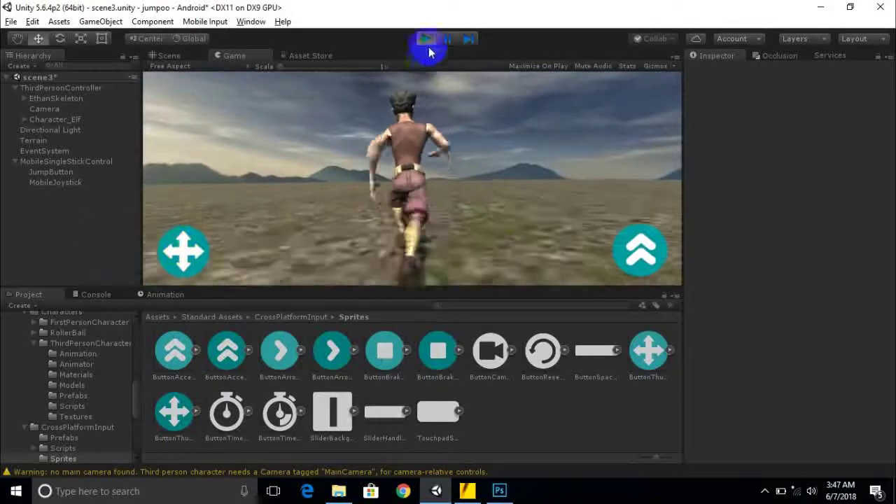
pyautogui.click(426, 38)
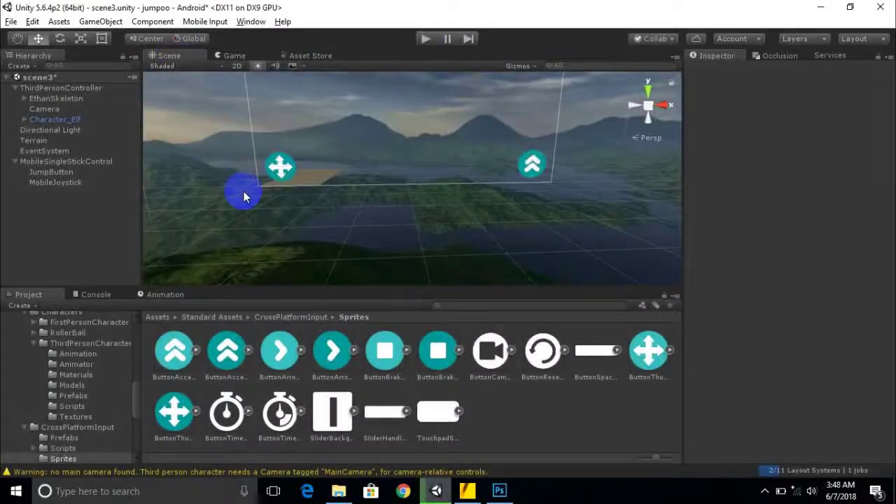
pyautogui.click(427, 38)
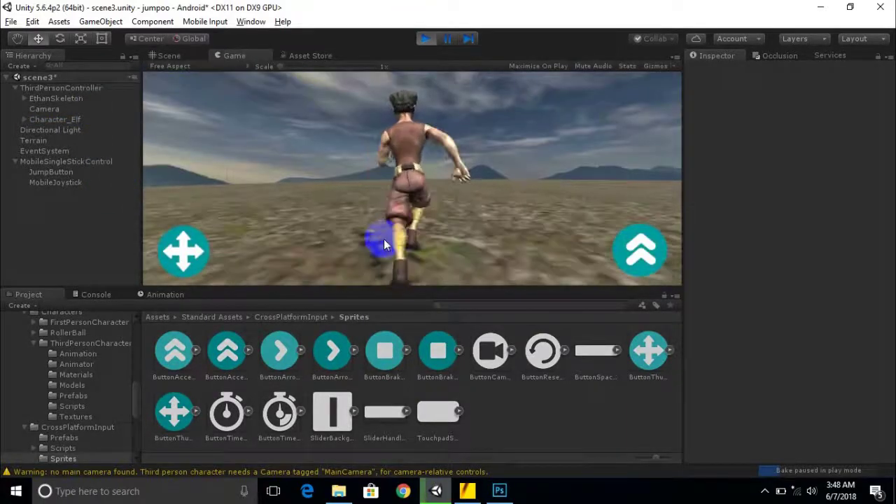
pyautogui.click(428, 39)
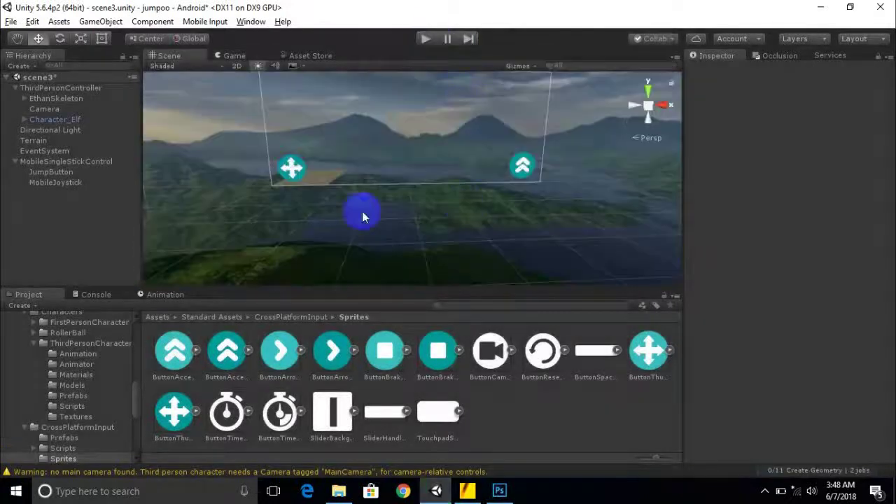
# - Set the Movement Range of the MobileJoystick's Joystick script to 30
pyautogui.scroll(-1, 304, 194)
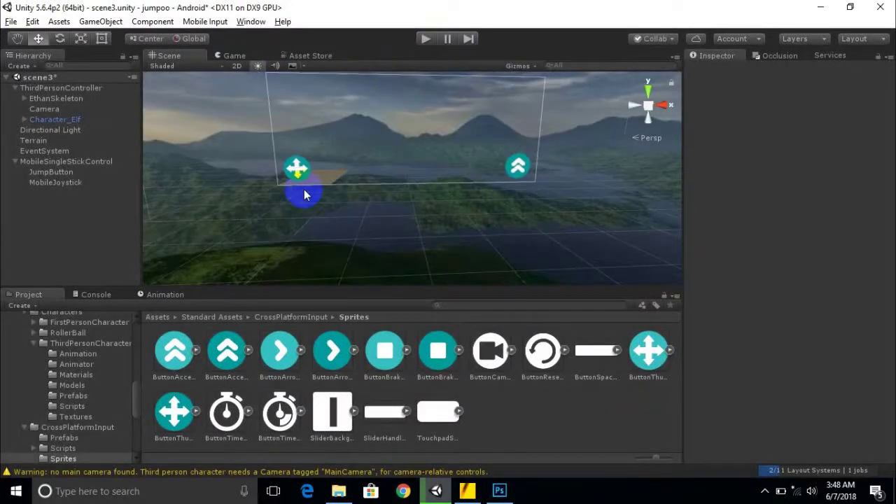
pyautogui.scroll(5, 276, 172)
pyautogui.click(268, 167)
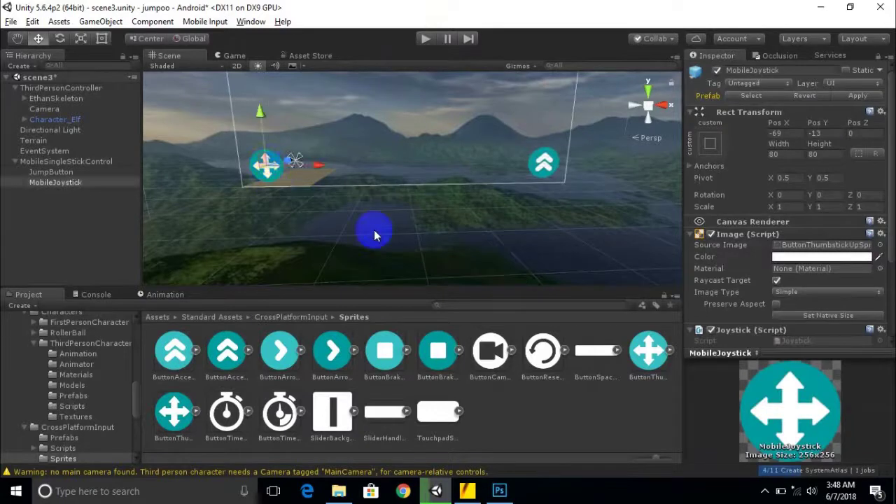
pyautogui.scroll(-5, 799, 304)
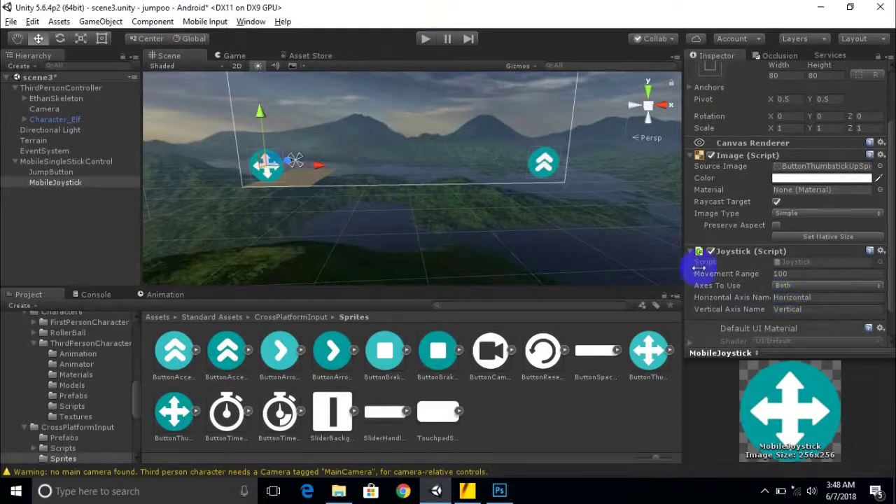
pyautogui.scroll(-1, 784, 259)
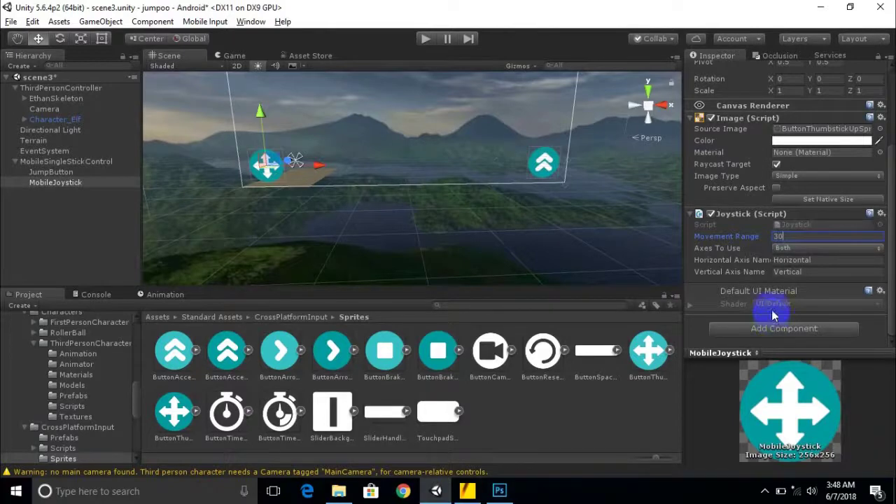
# - Run the game to test steering with the joystick's new movement range, and stop it
pyautogui.click(425, 40)
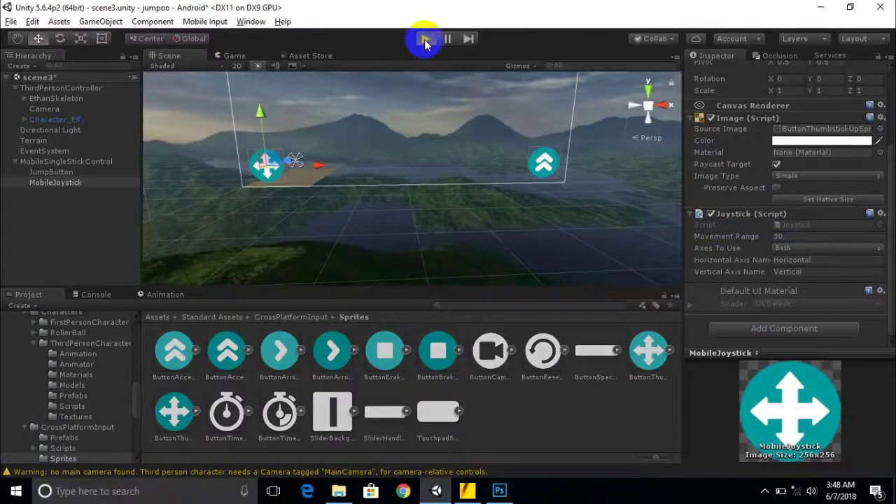
pyautogui.moveTo(185, 251)
pyautogui.mouseDown()
pyautogui.moveTo(193, 225)
pyautogui.moveTo(250, 224)
pyautogui.moveTo(196, 263)
pyautogui.moveTo(129, 246)
pyautogui.moveTo(102, 221)
pyautogui.moveTo(180, 266)
pyautogui.moveTo(198, 236)
pyautogui.moveTo(164, 230)
pyautogui.moveTo(175, 270)
pyautogui.moveTo(199, 238)
pyautogui.moveTo(161, 256)
pyautogui.moveTo(202, 269)
pyautogui.moveTo(193, 284)
pyautogui.moveTo(194, 232)
pyautogui.moveTo(176, 268)
pyautogui.moveTo(200, 258)
pyautogui.moveTo(154, 247)
pyautogui.moveTo(162, 250)
pyautogui.moveTo(163, 231)
pyautogui.moveTo(190, 238)
pyautogui.mouseUp()
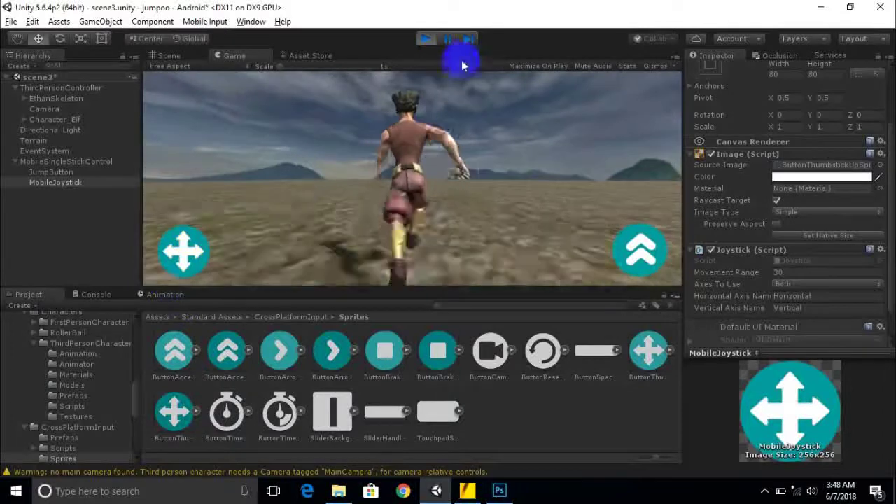
pyautogui.click(425, 38)
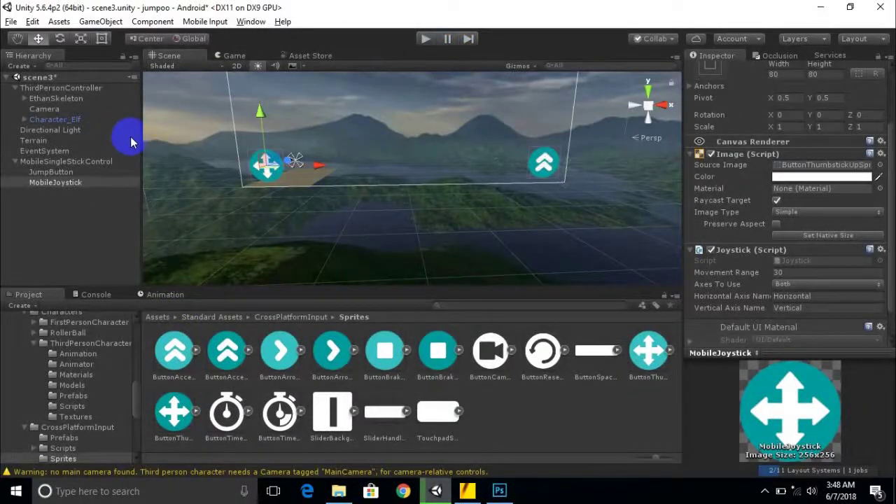
# - Move the ThirdPersonController's Camera back and up behind the character, to about Y 1.83 and Z -2.83
pyautogui.click(51, 89)
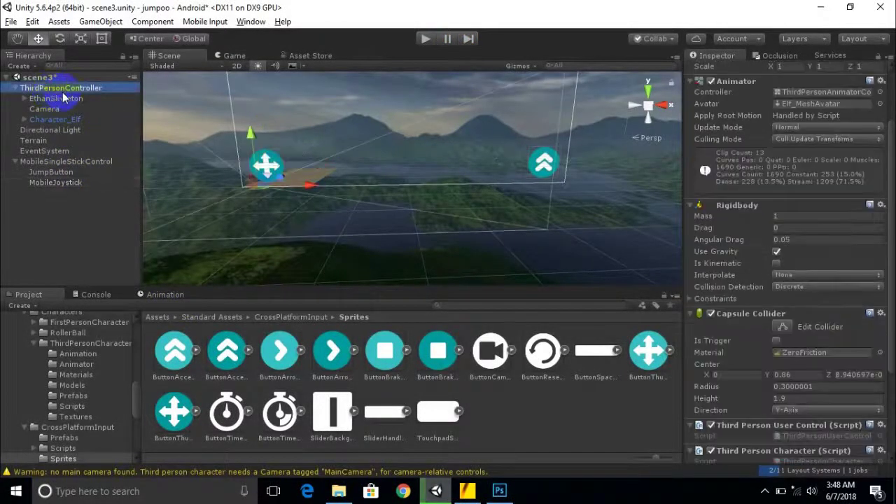
pyautogui.moveTo(264, 214); pyautogui.dragTo(359, 222, button='middle')
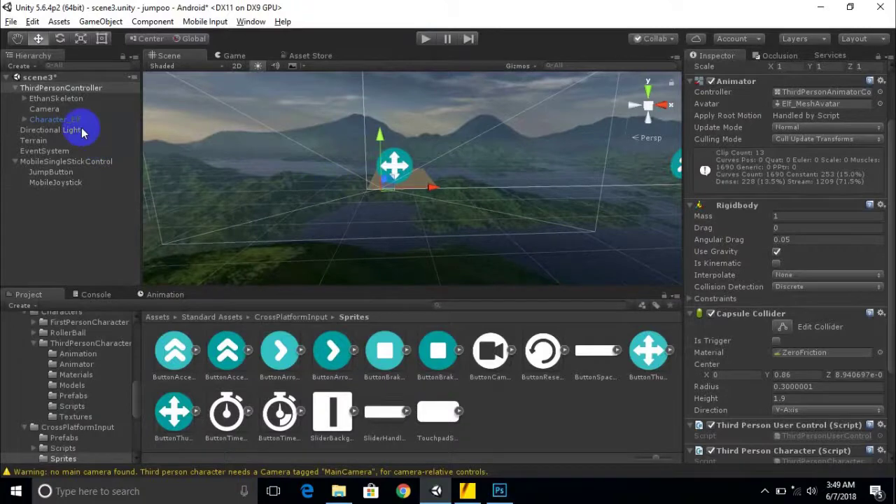
pyautogui.click(53, 111)
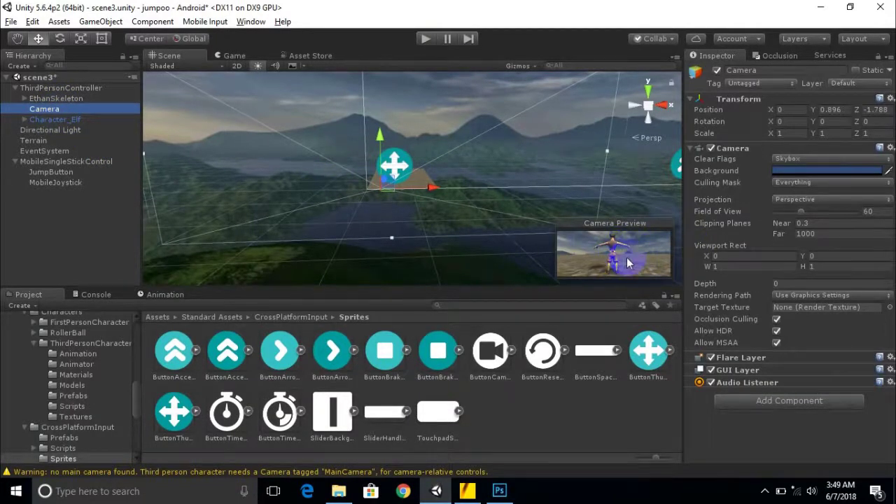
pyautogui.keyDown('alt'); pyautogui.moveTo(306, 186); pyautogui.dragTo(439, 231); pyautogui.keyUp('alt')
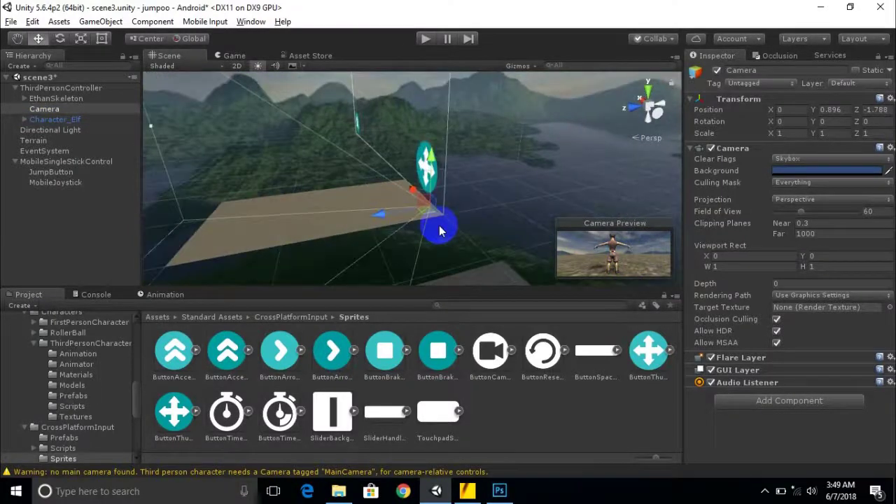
pyautogui.scroll(6, 440, 231)
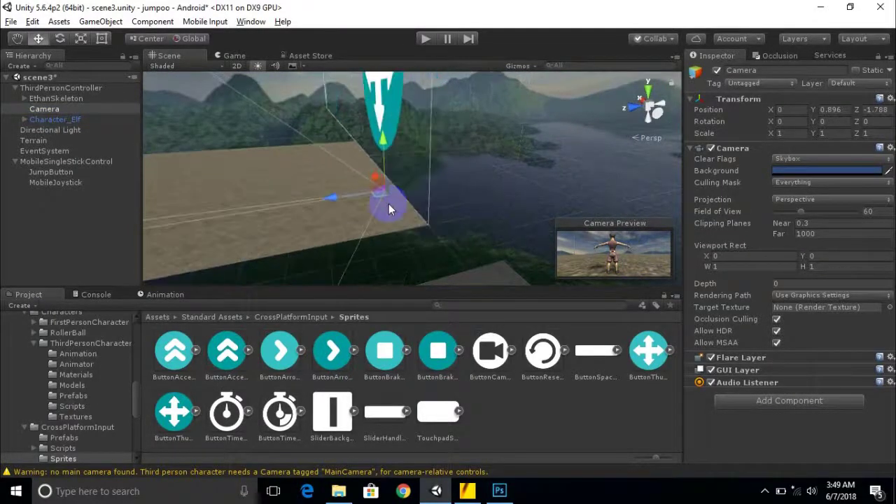
pyautogui.scroll(5, 388, 204)
pyautogui.moveTo(388, 208); pyautogui.dragTo(394, 195, button='middle')
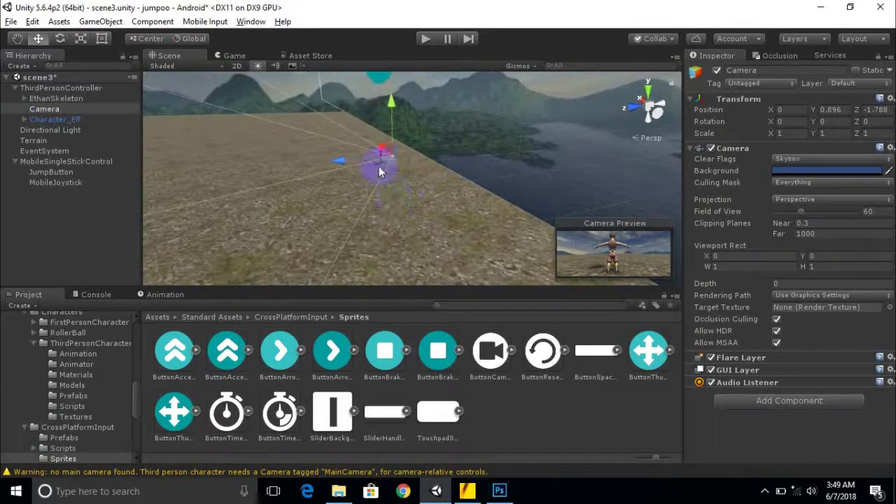
pyautogui.scroll(5, 393, 200)
pyautogui.moveTo(313, 124); pyautogui.dragTo(296, 163, button='middle')
pyautogui.scroll(3, 314, 224)
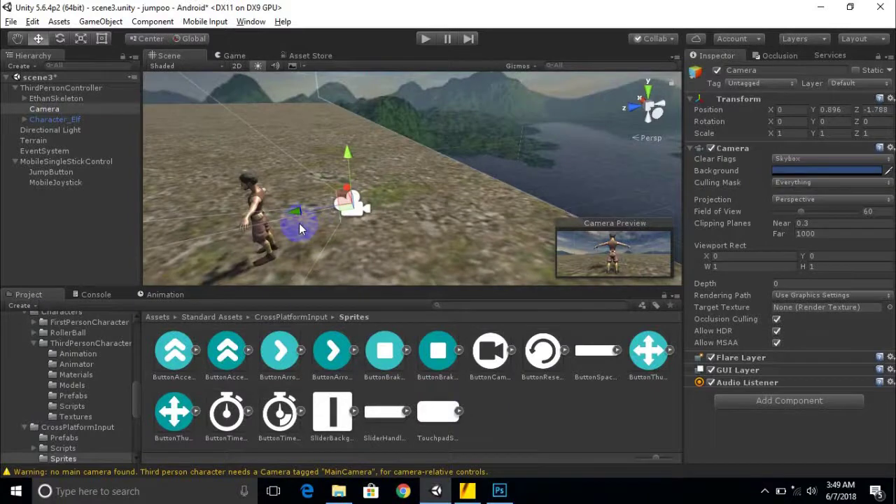
pyautogui.moveTo(294, 215); pyautogui.dragTo(340, 220)
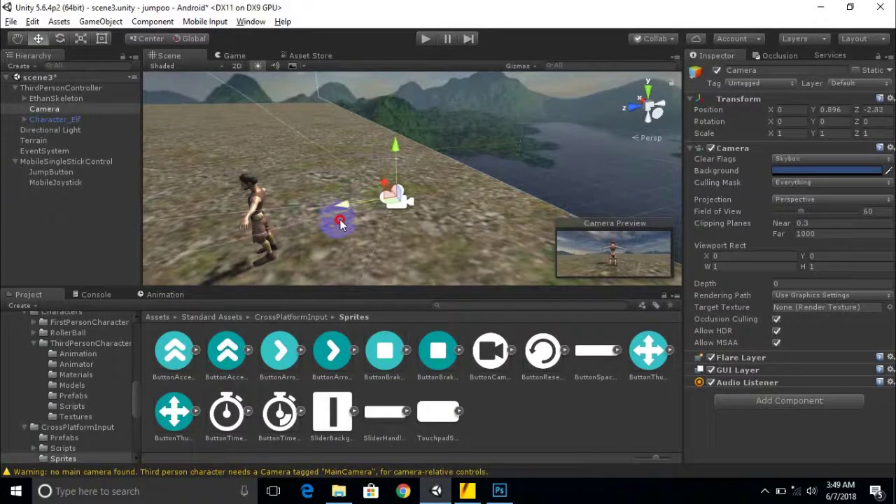
pyautogui.moveTo(398, 148); pyautogui.dragTo(396, 119)
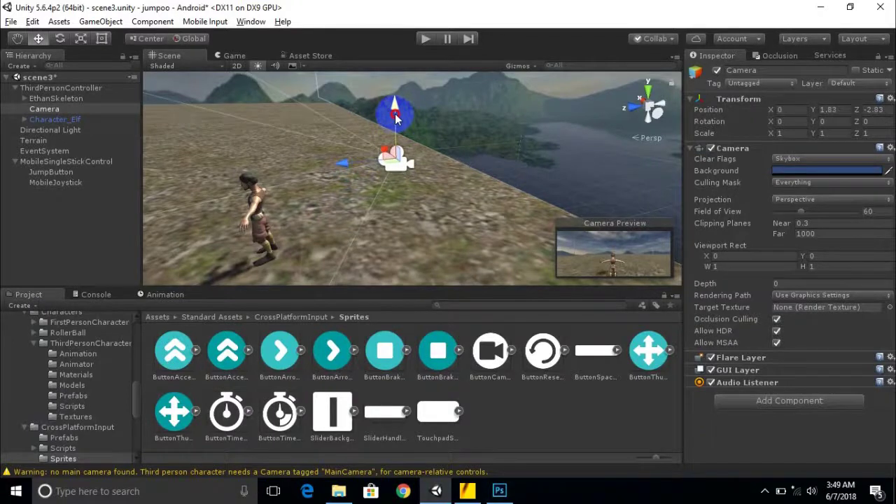
# - Tilt the Camera down toward the character, to an X rotation of about 17.966
pyautogui.click(60, 40)
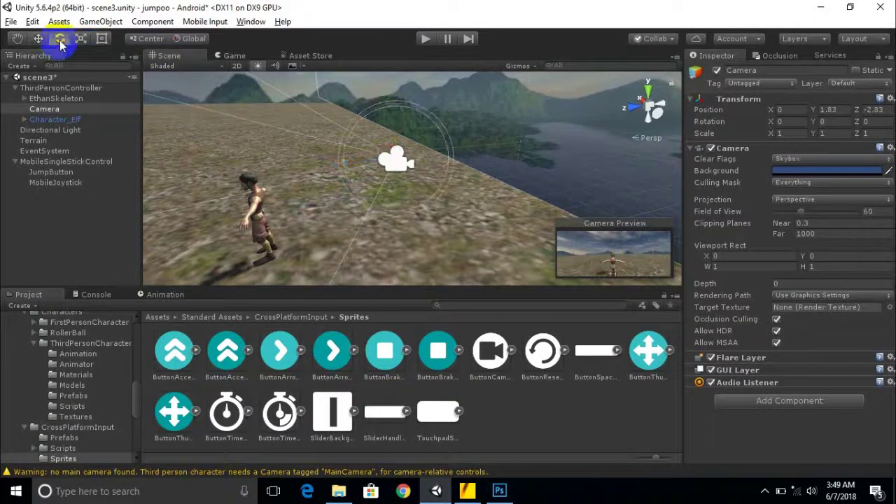
pyautogui.press('alt')
pyautogui.keyDown('alt'); pyautogui.moveTo(340, 208); pyautogui.dragTo(458, 234); pyautogui.keyUp('alt')
pyautogui.scroll(5, 418, 173)
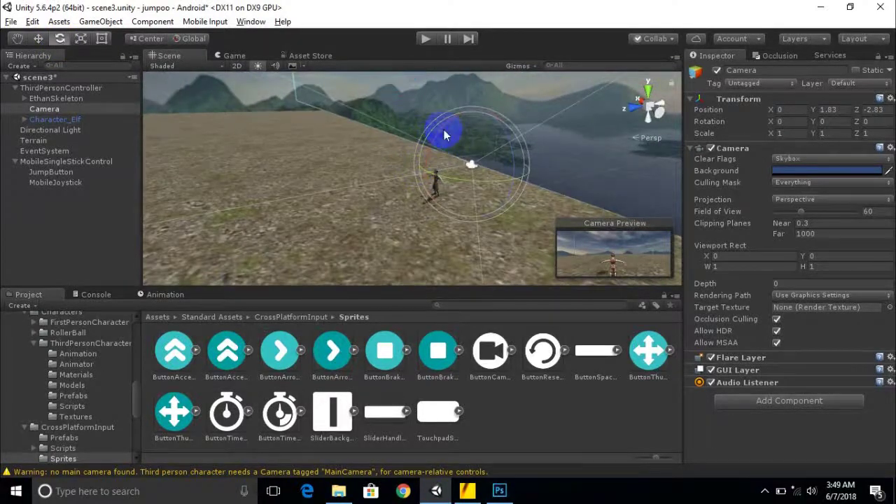
pyautogui.moveTo(439, 135); pyautogui.dragTo(420, 164)
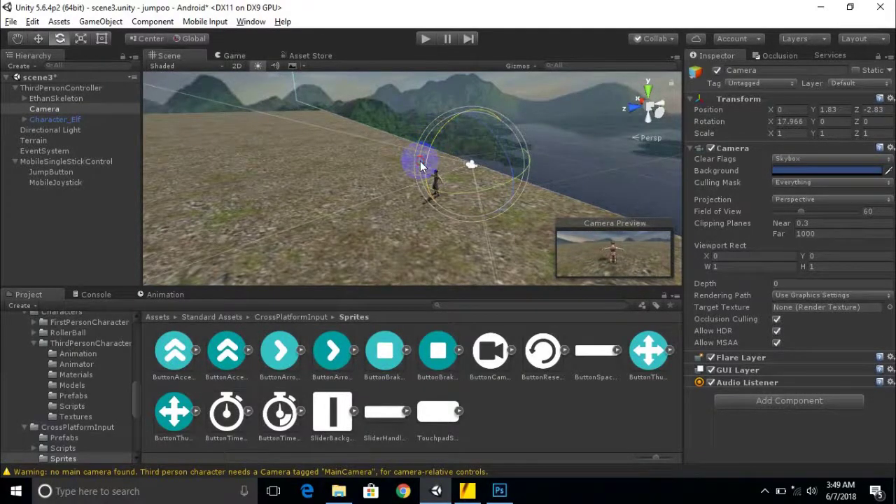
# - Move the tilted Camera closer to the character, to about Y 1.88 and Z -1.81
pyautogui.click(40, 40)
pyautogui.moveTo(431, 194); pyautogui.dragTo(419, 198)
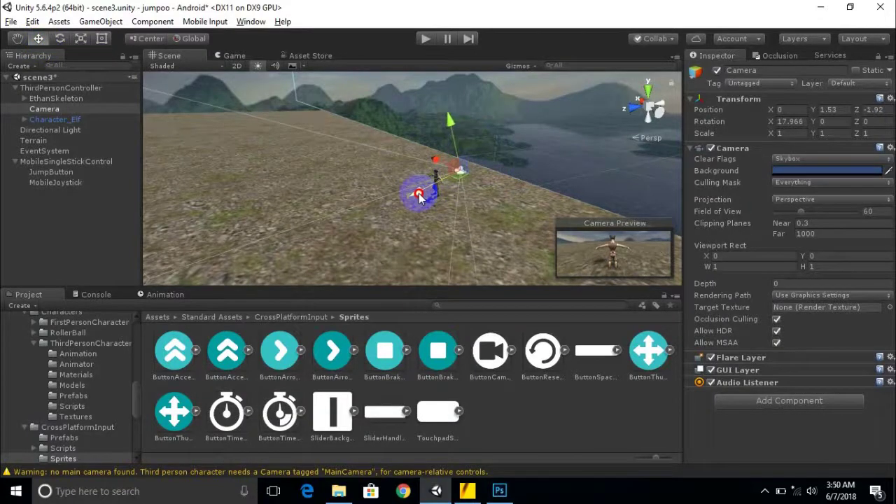
pyautogui.moveTo(450, 120); pyautogui.dragTo(451, 119)
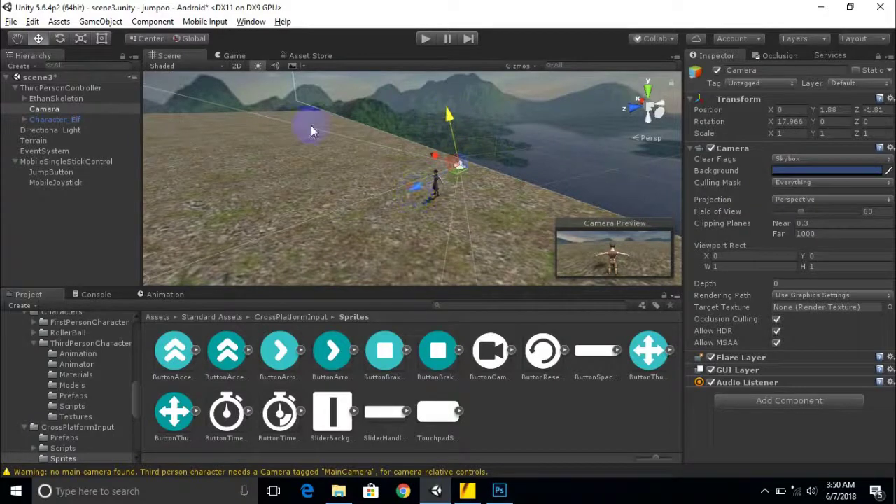
# - Reduce the Camera's X rotation to about 9.328 and move it back to about Y 1.86 and Z -2.51
pyautogui.click(61, 40)
pyautogui.moveTo(413, 160); pyautogui.dragTo(415, 142)
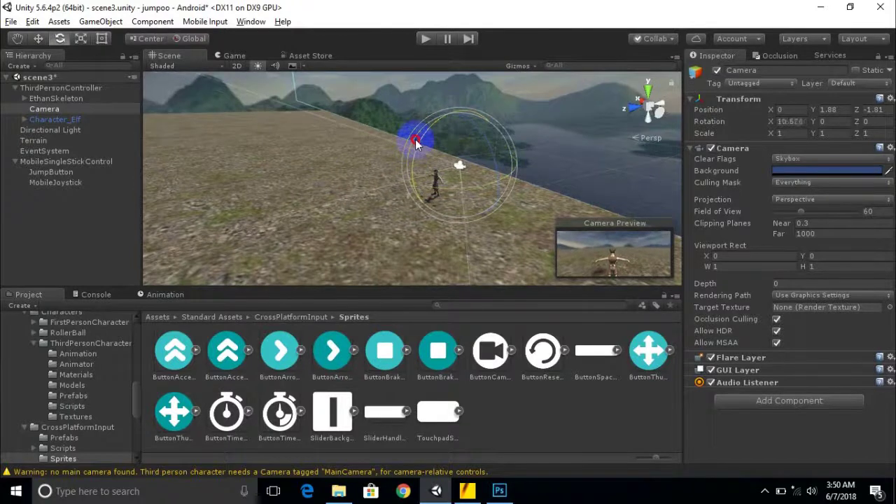
pyautogui.click(38, 38)
pyautogui.moveTo(415, 178); pyautogui.dragTo(424, 177)
pyautogui.moveTo(467, 116); pyautogui.dragTo(465, 120)
pyautogui.moveTo(424, 183); pyautogui.dragTo(421, 178)
pyautogui.moveTo(469, 111); pyautogui.dragTo(468, 109)
# - Run the game to check the new camera angle while jumping and moving the character, and stop it
pyautogui.click(423, 40)
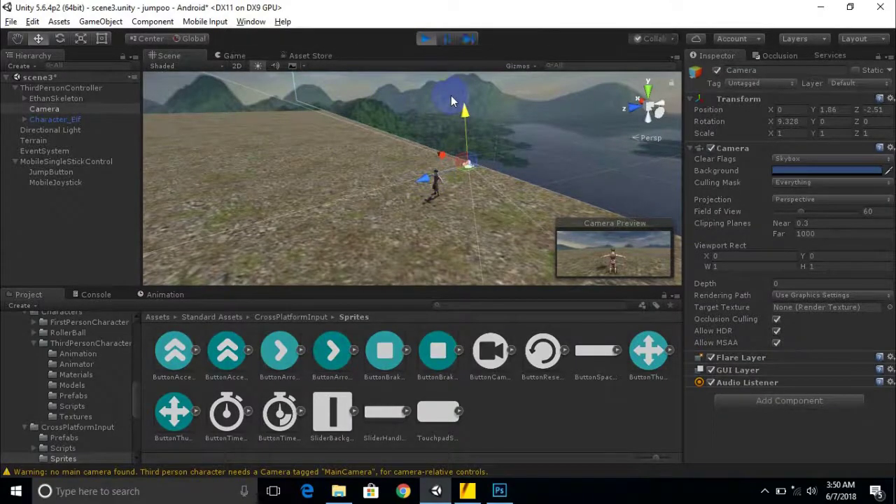
pyautogui.click(628, 250)
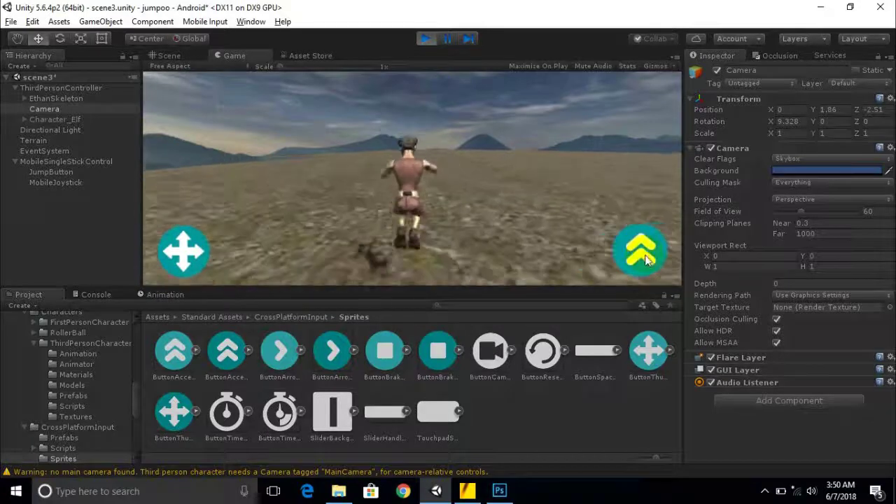
pyautogui.click(183, 249)
pyautogui.click(425, 39)
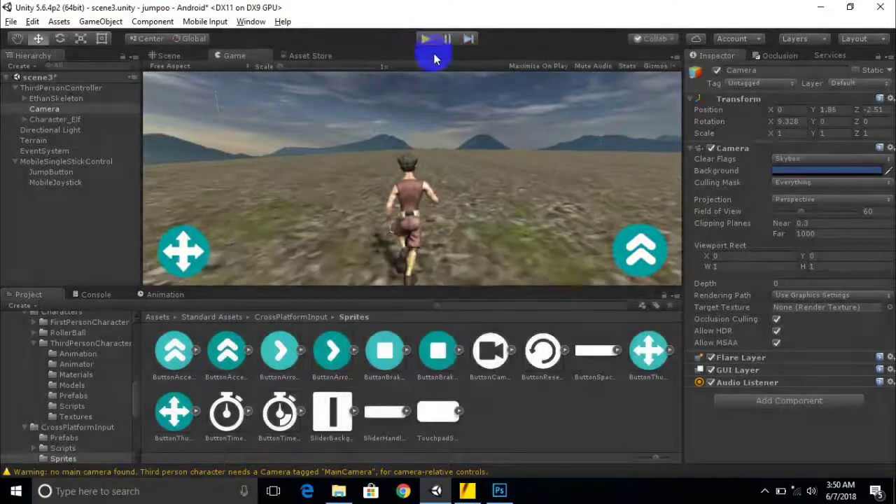
# - Move the Camera farther back and slightly up, to about Y 1.95 and Z -3.07
pyautogui.scroll(-5, 465, 200)
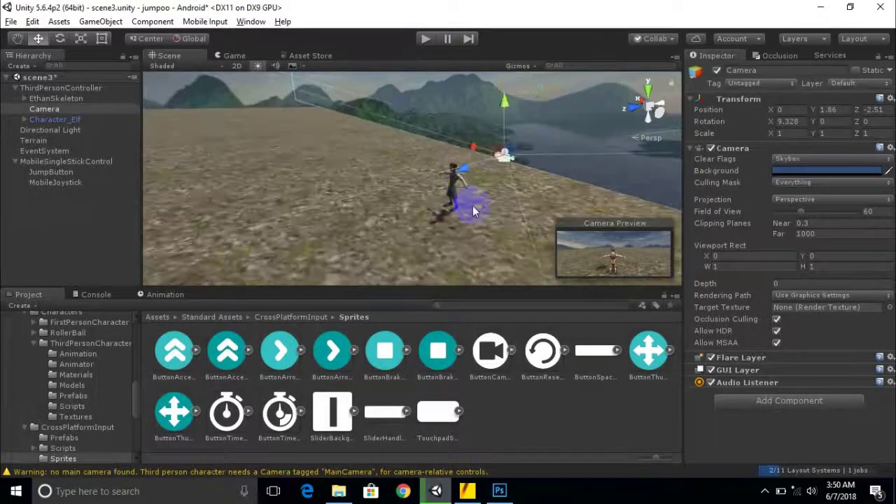
pyautogui.moveTo(465, 200); pyautogui.dragTo(455, 206, button='middle')
pyautogui.scroll(3, 330, 166)
pyautogui.moveTo(327, 161); pyautogui.dragTo(345, 160)
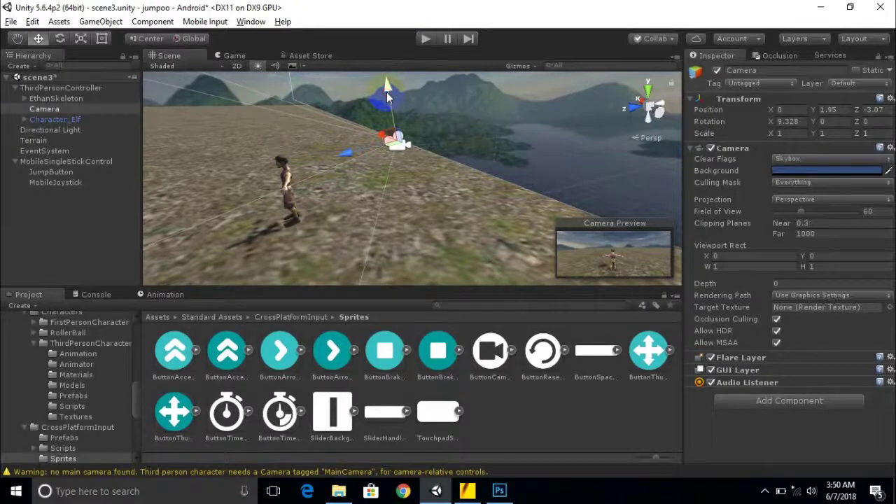
# - Run the game again to check the view from the more distant camera
pyautogui.click(425, 39)
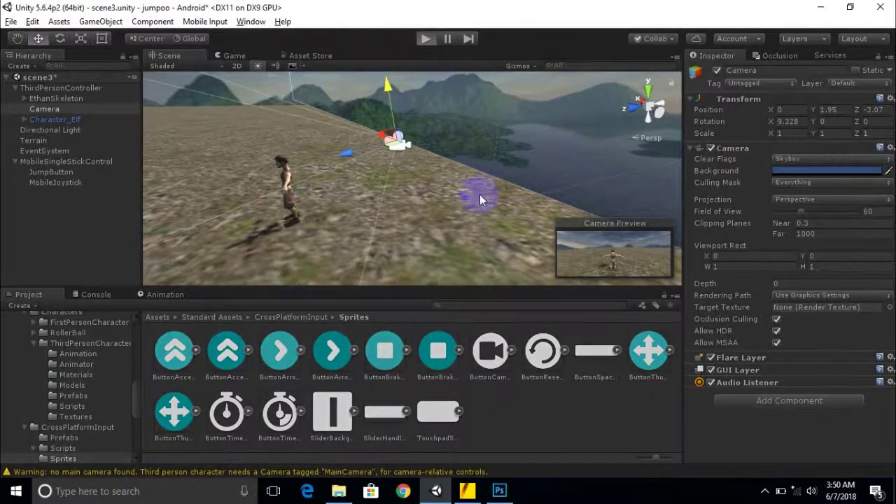